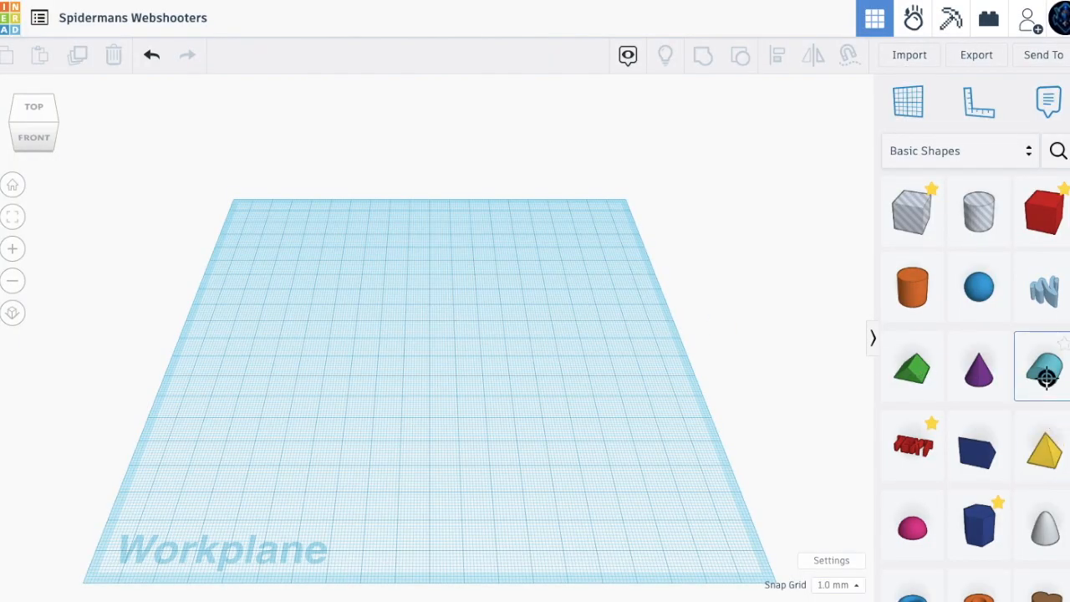
# Place a Round Roof shape on the workplane and rotate it 90° so it stands upright on its curved profile
pyautogui.moveTo(1047, 378); pyautogui.dragTo(424, 353)
pyautogui.scroll(3, 423, 353)
pyautogui.moveTo(284, 319); pyautogui.dragTo(351, 309, button='right')
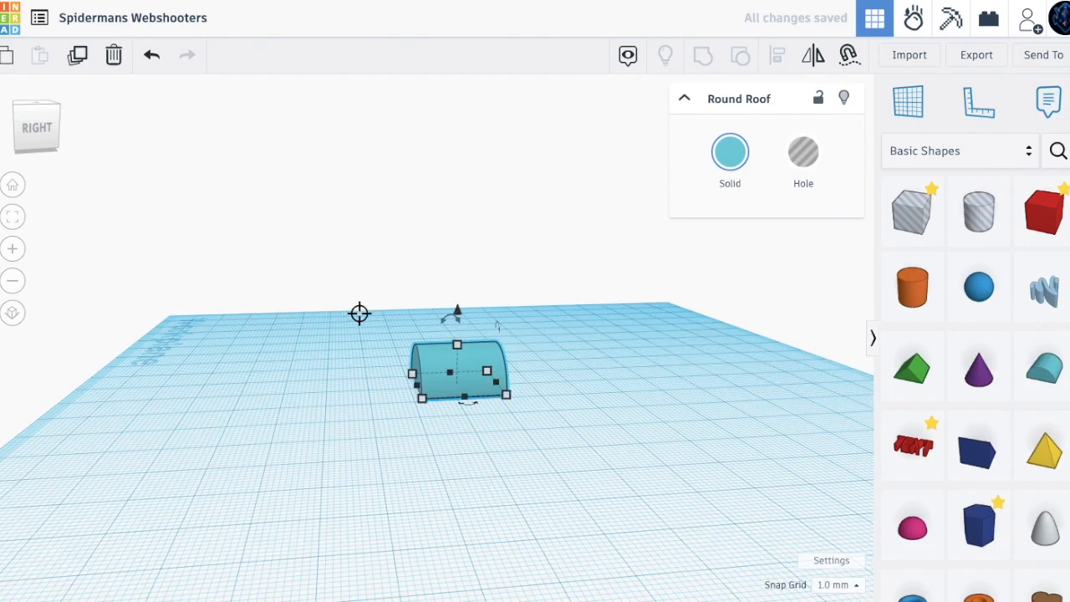
pyautogui.moveTo(432, 322); pyautogui.dragTo(521, 355)
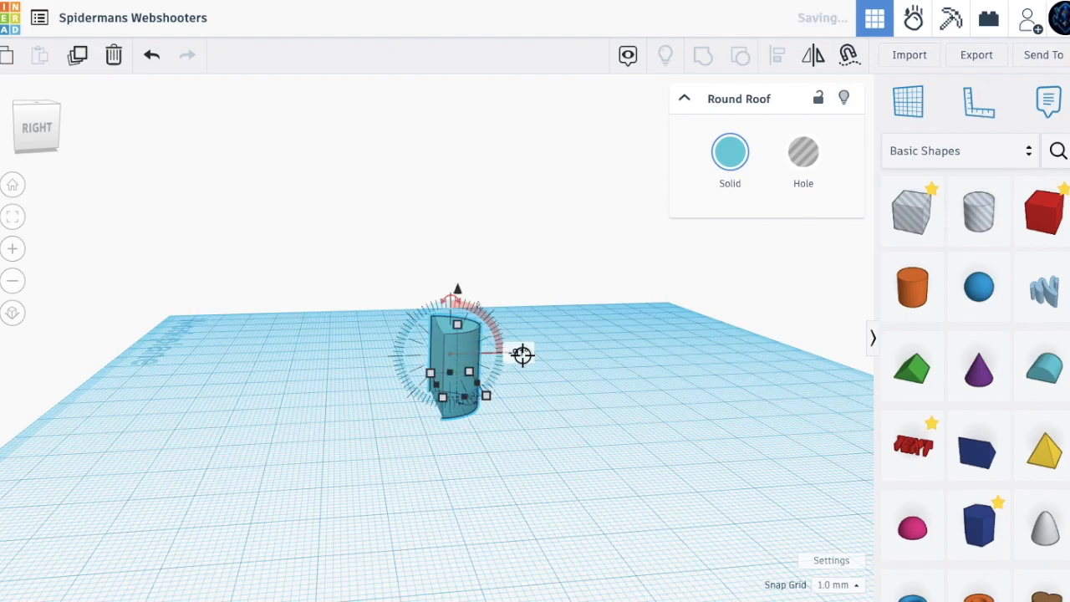
pyautogui.write('90')
pyautogui.press('Return')
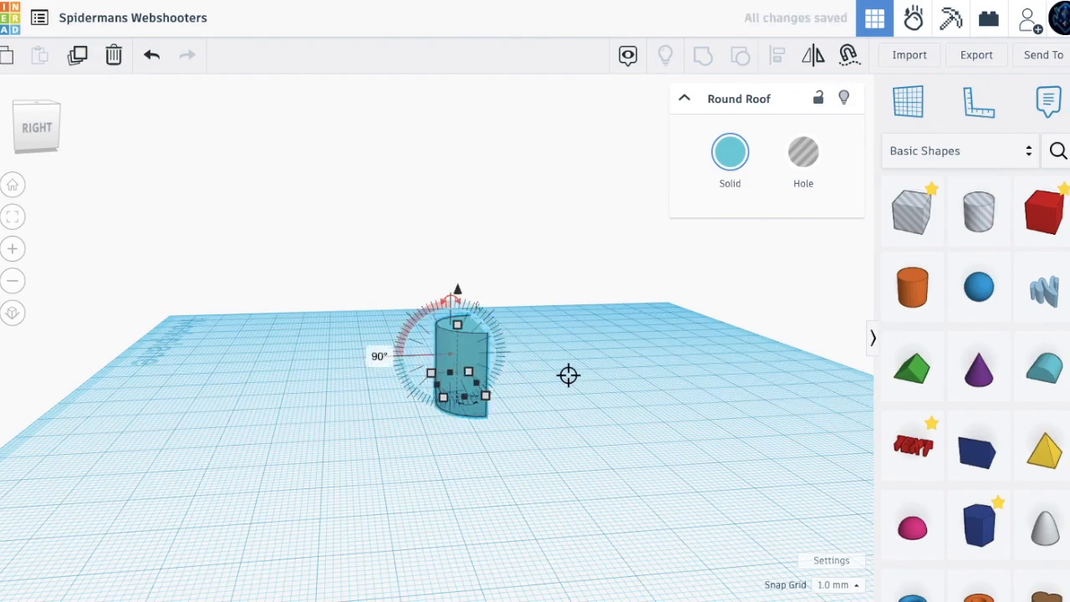
# Adjust the upright half-round's elevation so its base rests on the workplane and shift it aside to make room
pyautogui.moveTo(456, 300); pyautogui.dragTo(458, 284)
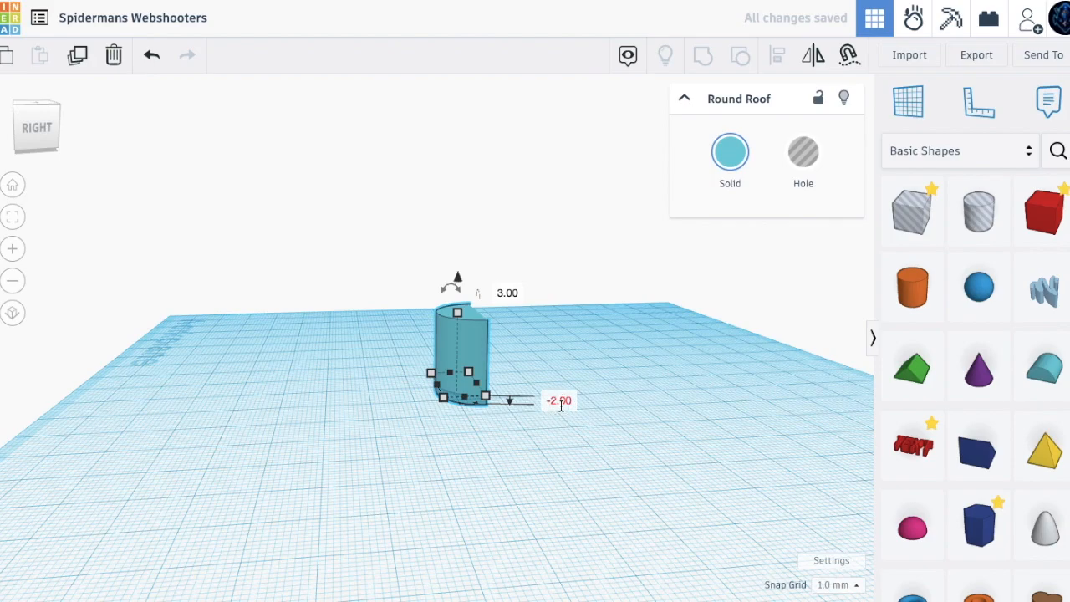
pyautogui.press('Return')
pyautogui.click(593, 433)
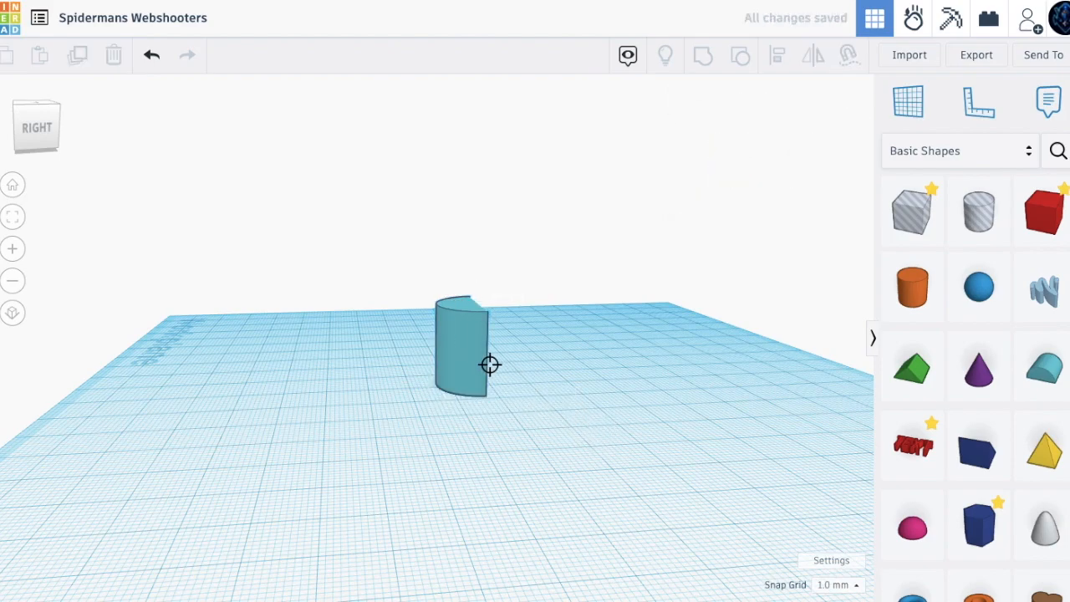
pyautogui.moveTo(478, 361); pyautogui.dragTo(399, 378)
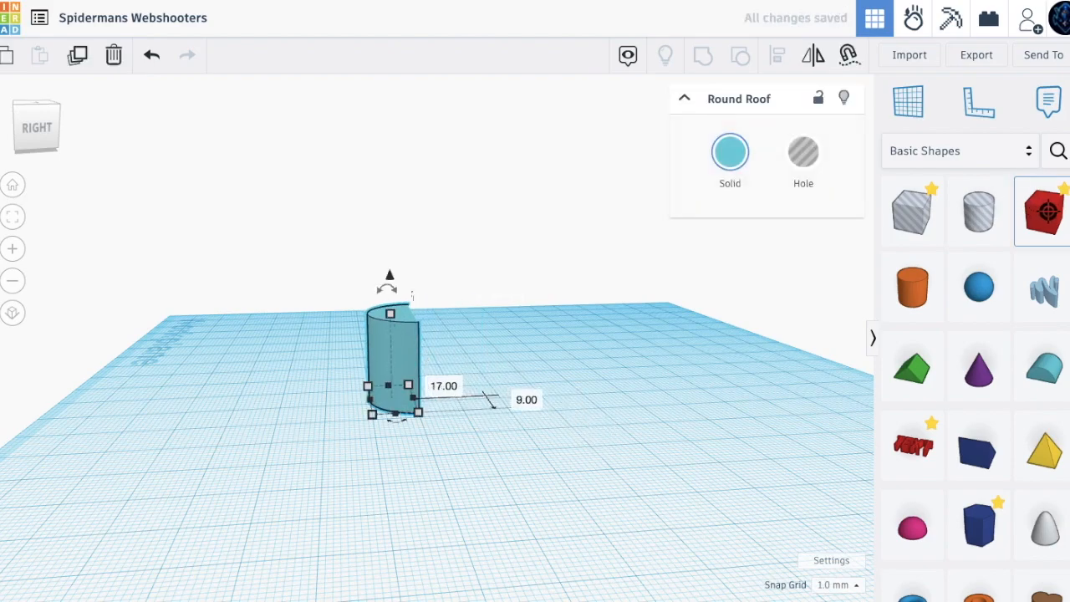
# Place a Box on the workplane flush against the flat face of the half-round
pyautogui.click(761, 283)
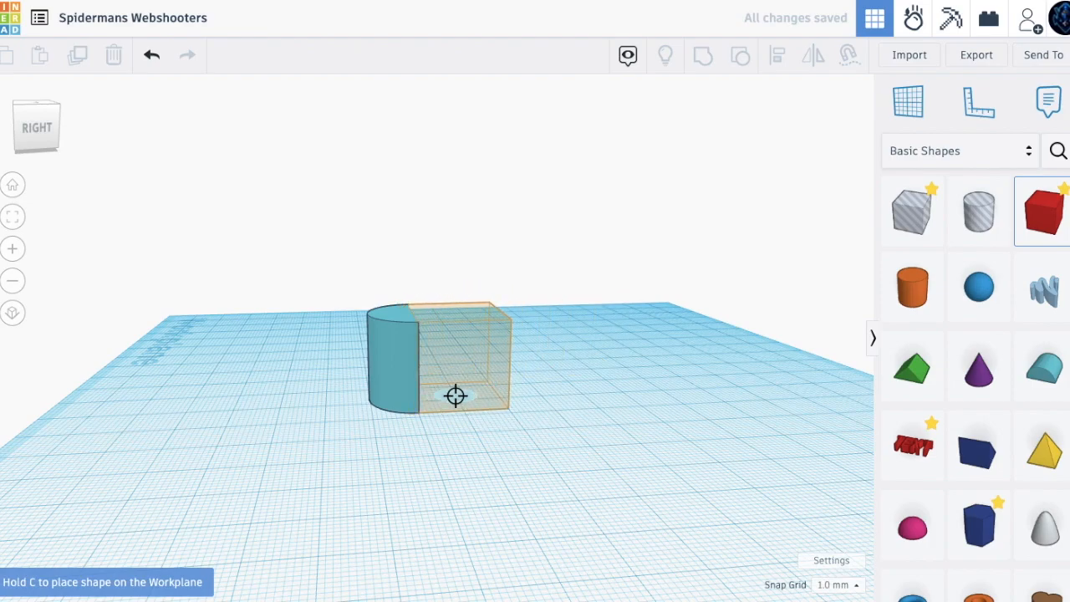
pyautogui.click(455, 395)
pyautogui.scroll(5, 455, 395)
pyautogui.moveTo(455, 397); pyautogui.dragTo(442, 433, button='right')
pyautogui.scroll(-3, 173, 222)
# Duplicate the half-round and move the copy through the box to its opposite end
pyautogui.click(204, 221)
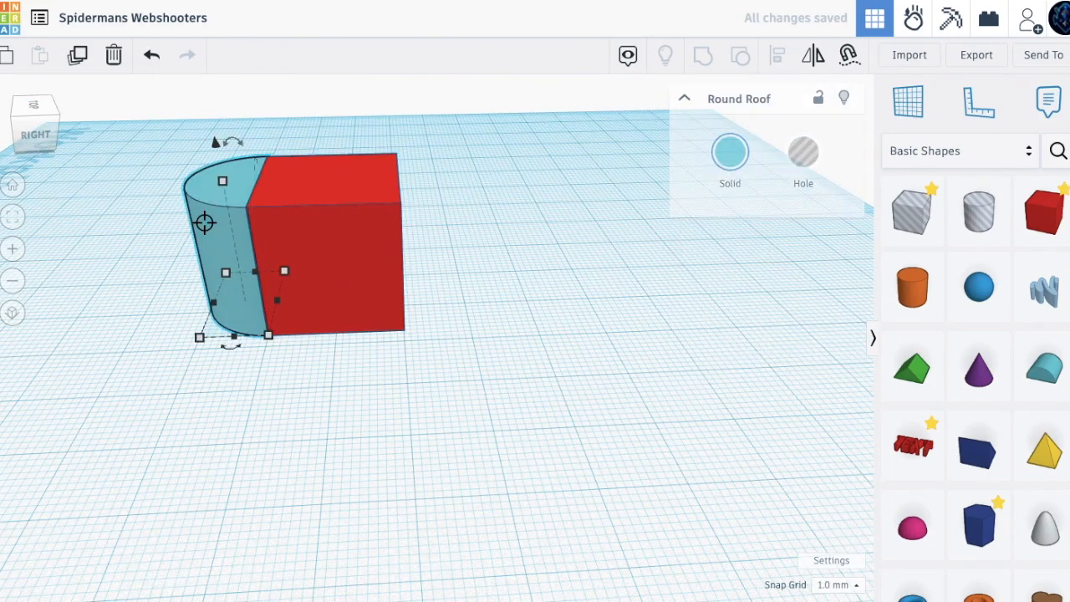
pyautogui.click(73, 56)
pyautogui.press('Right')
pyautogui.press('Right')
pyautogui.press('Right')
pyautogui.press('Right')
pyautogui.press('Right')
pyautogui.press('Right')
pyautogui.press('Right')
pyautogui.press('Right')
pyautogui.press('Right')
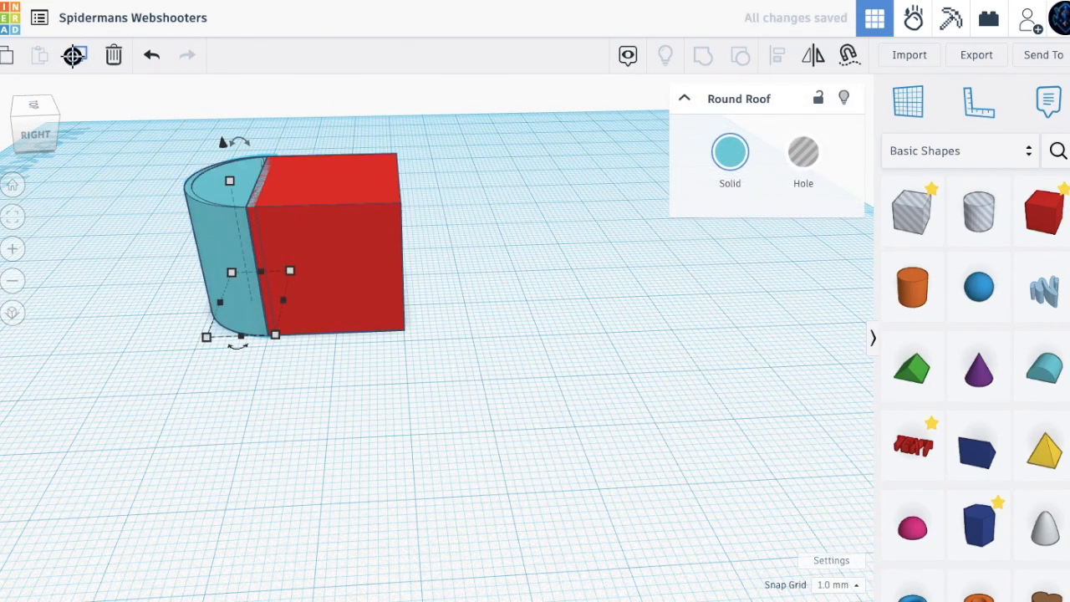
pyautogui.press('Right')
pyautogui.press('Right')
pyautogui.press('Right')
pyautogui.press('Right')
pyautogui.press('Right')
pyautogui.press('Right')
pyautogui.press('Right')
pyautogui.press('Right')
pyautogui.press('Right')
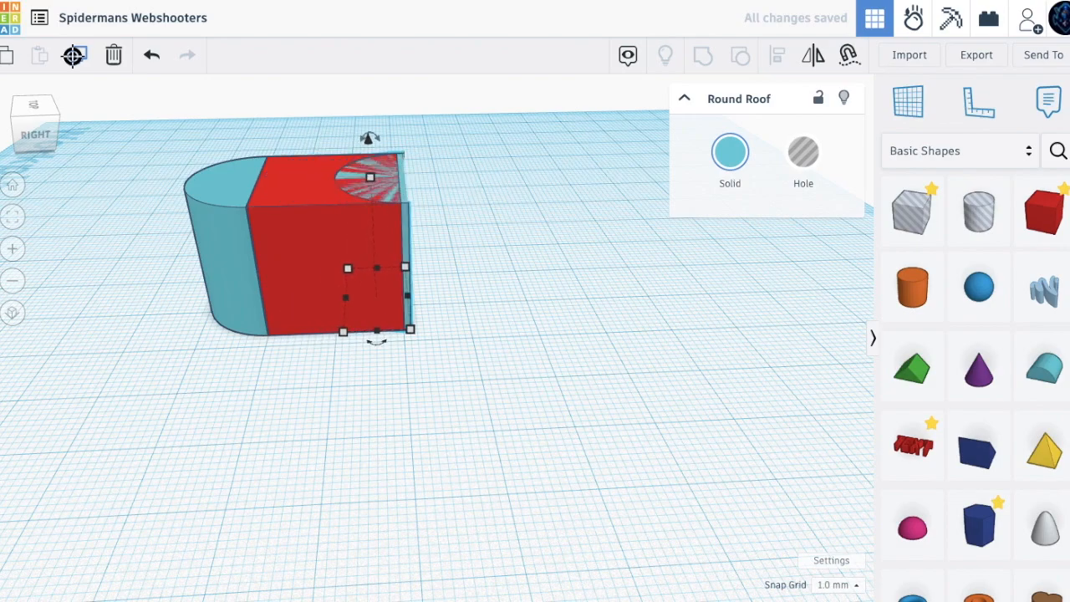
# Mirror the copied half-round lengthwise and set its flat face flush against the free side of the box
pyautogui.click(815, 56)
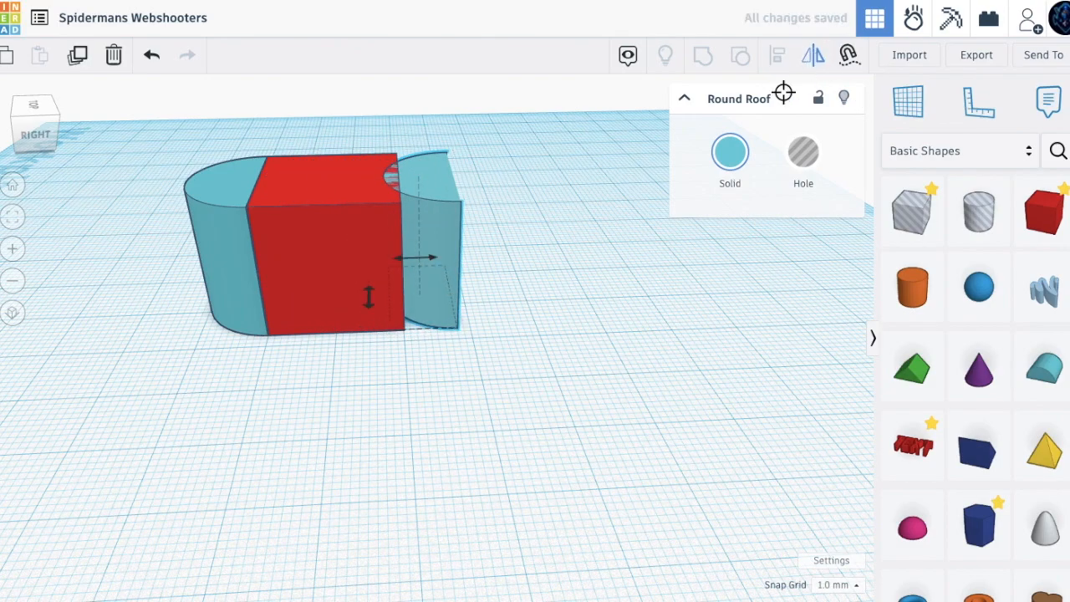
pyautogui.click(425, 256)
pyautogui.click(621, 308)
pyautogui.click(419, 184)
pyautogui.press('Right')
pyautogui.press('Right')
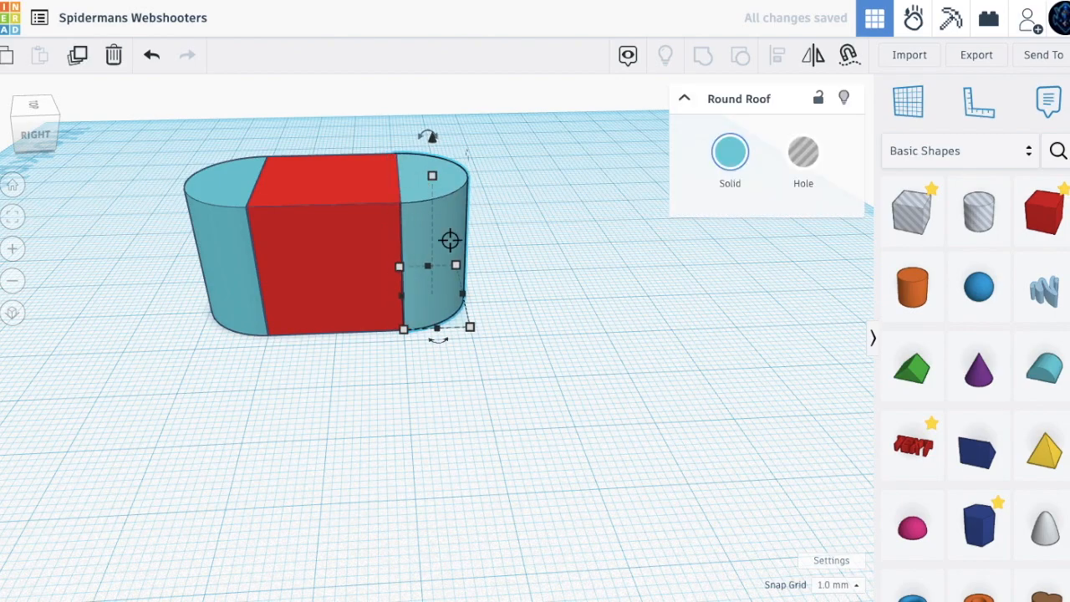
# Narrow the box between the two half-rounds to 5 mm
pyautogui.click(410, 333)
pyautogui.click(388, 297)
pyautogui.moveTo(355, 295); pyautogui.dragTo(329, 292)
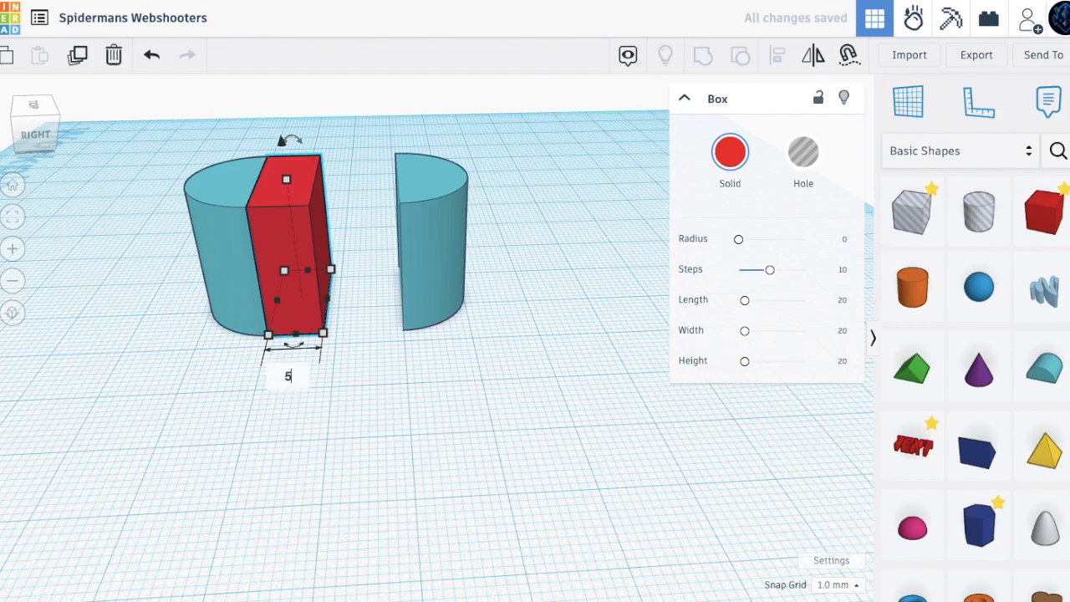
pyautogui.press('Return')
# Move the detached half-round against the narrowed box and group all three shapes into one
pyautogui.moveTo(410, 279); pyautogui.dragTo(304, 283)
pyautogui.click(392, 343)
pyautogui.hotkey('ctrl', 'a')
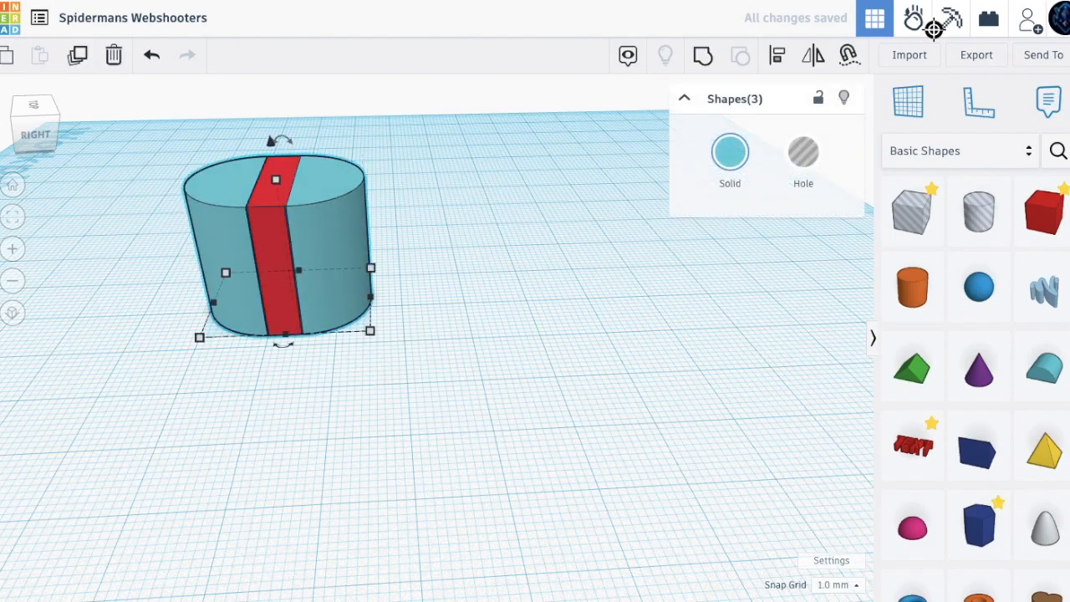
pyautogui.click(704, 53)
# Slightly reduce the depth of the grouped oval shape from its long side
pyautogui.moveTo(318, 292); pyautogui.dragTo(319, 378, button='right')
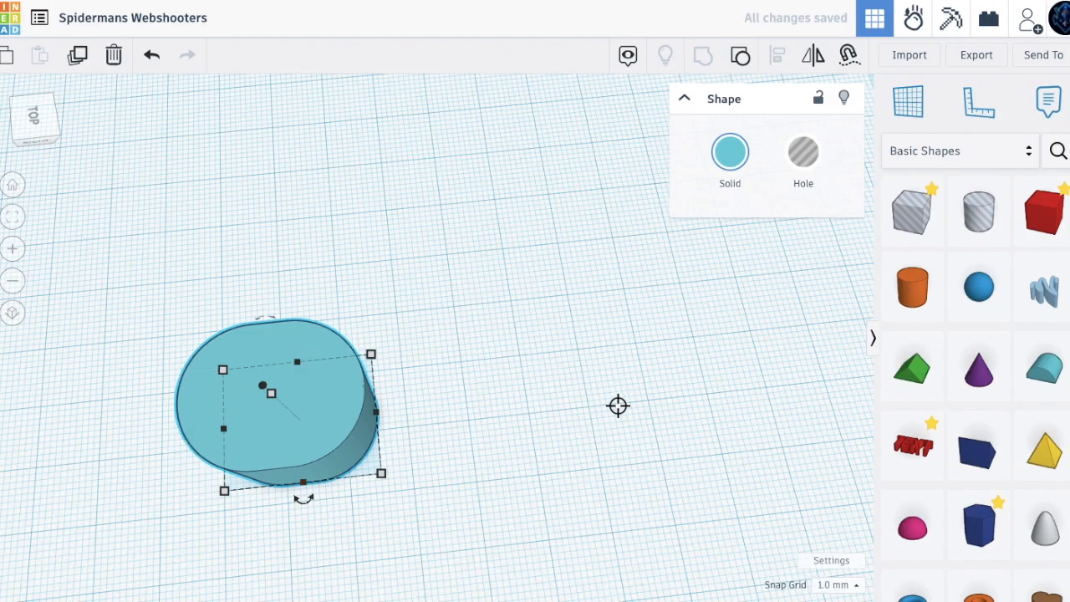
pyautogui.moveTo(303, 482); pyautogui.dragTo(294, 475)
pyautogui.click(453, 470)
pyautogui.moveTo(453, 470); pyautogui.dragTo(468, 427, button='right')
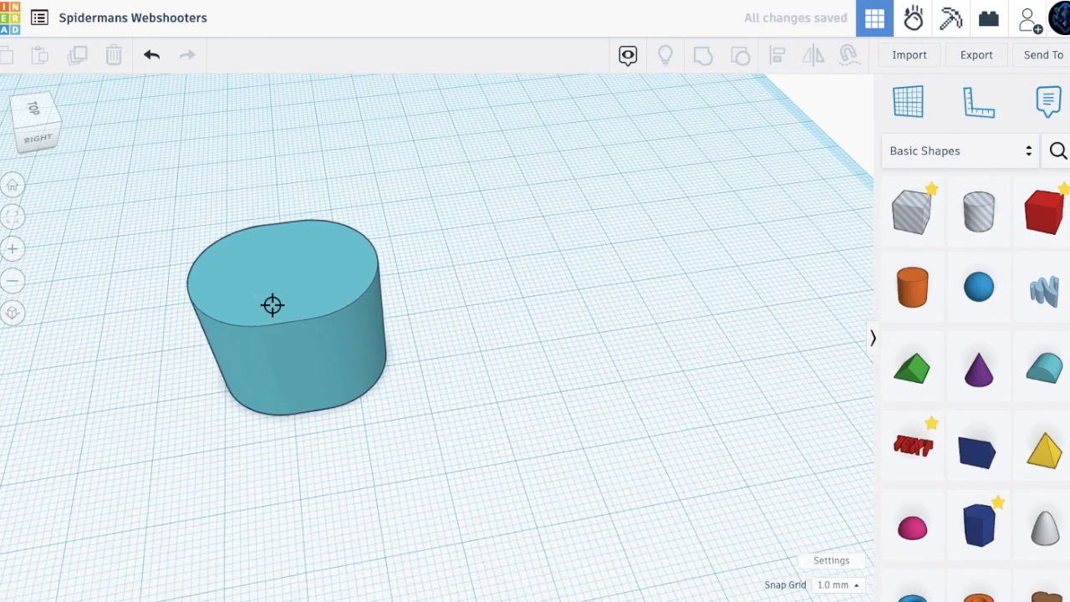
# Duplicate the oval shape, shrink the copy's footprint evenly inside the original at 20 mm height, and make it a hole
pyautogui.click(273, 304)
pyautogui.press('f')
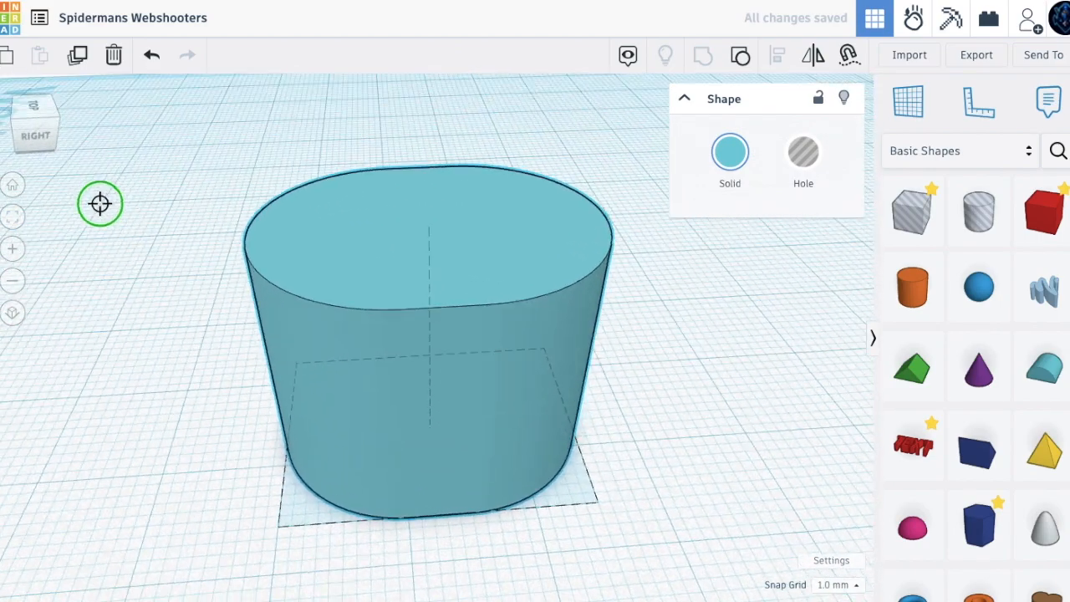
pyautogui.click(77, 55)
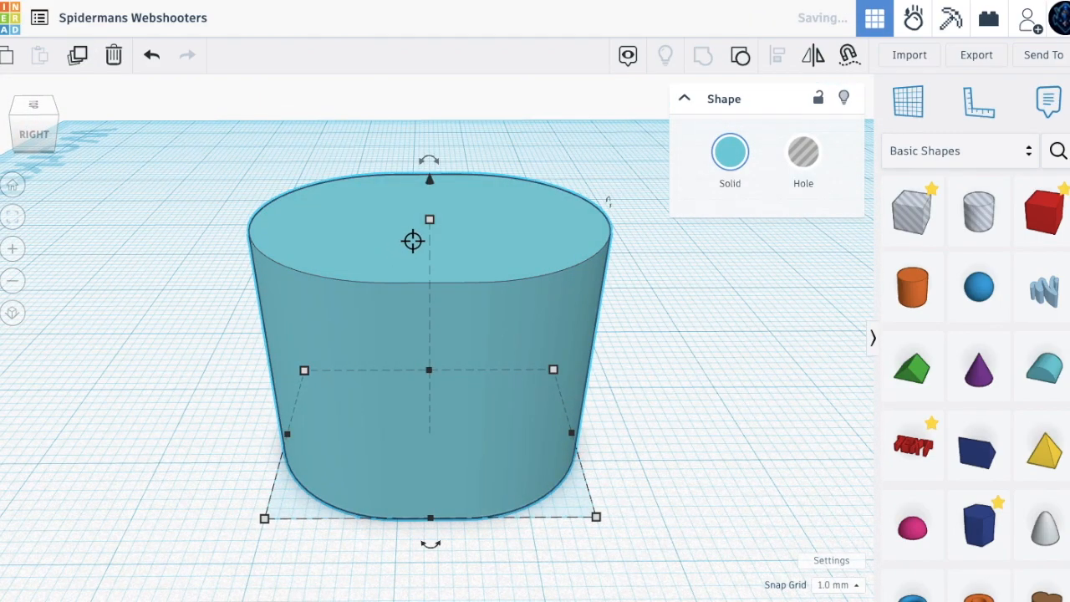
pyautogui.moveTo(428, 220)
pyautogui.mouseDown()
pyautogui.moveTo(429, 246)
pyautogui.moveTo(418, 219)
pyautogui.moveTo(428, 232)
pyautogui.moveTo(428, 220)
pyautogui.mouseUp()
pyautogui.click(726, 155)
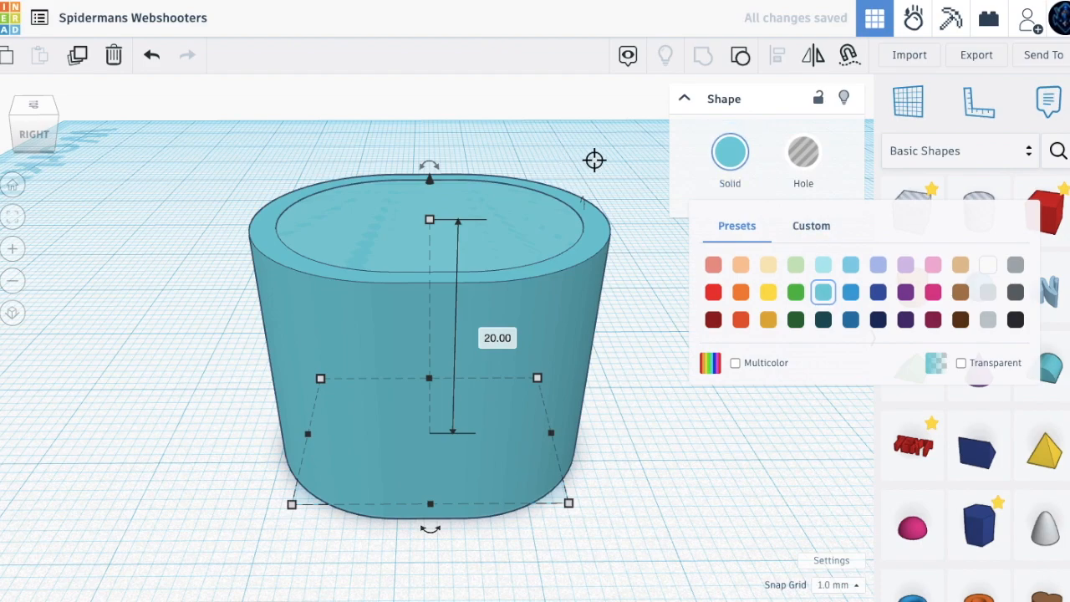
pyautogui.click(802, 152)
# Group the oval solid with the inner hole to cut out a hollow ring
pyautogui.click(632, 410)
pyautogui.hotkey('ctrl', 'a')
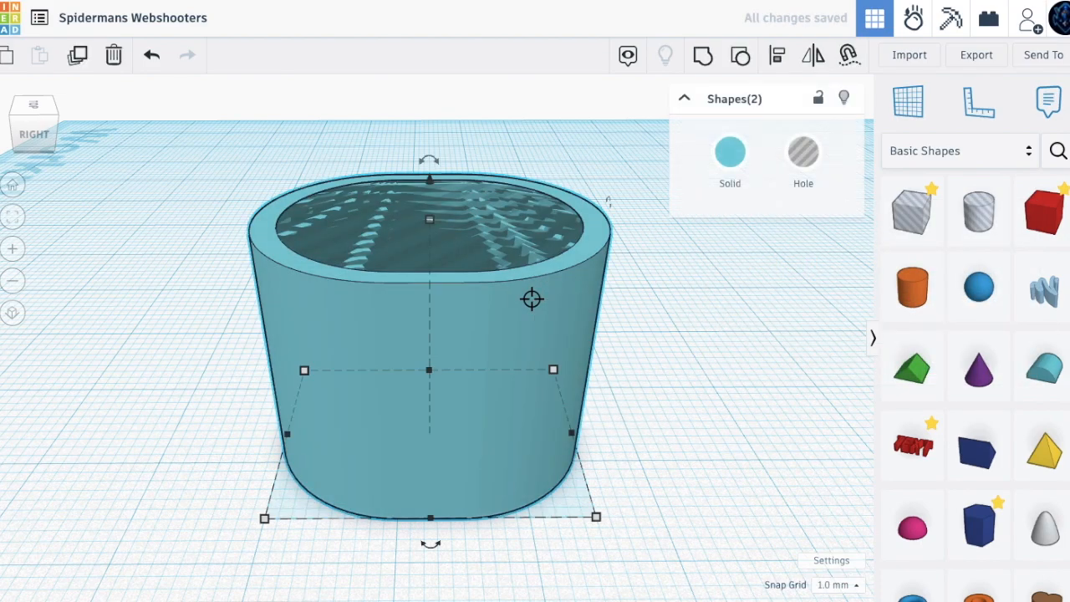
pyautogui.click(639, 338)
pyautogui.moveTo(477, 273); pyautogui.dragTo(477, 274)
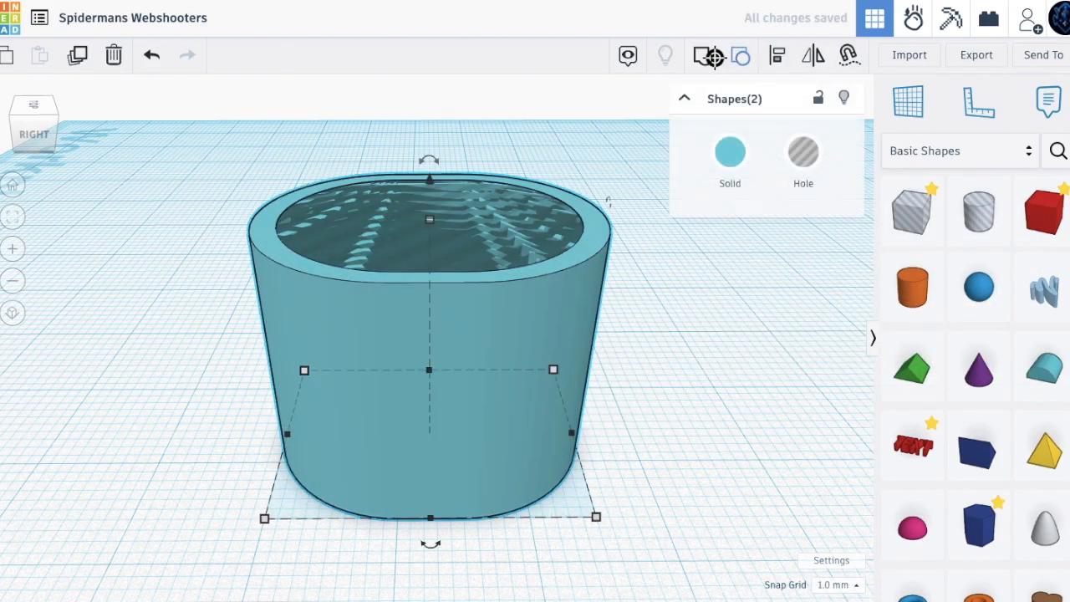
pyautogui.click(711, 56)
pyautogui.click(682, 479)
# Place a Box beside the ring and set its height to 3 mm and its depth to 1 mm
pyautogui.moveTo(683, 480)
pyautogui.mouseDown(button='right')
pyautogui.moveTo(685, 596)
pyautogui.moveTo(700, 595)
pyautogui.moveTo(666, 392)
pyautogui.moveTo(683, 461)
pyautogui.mouseUp(button='right')
pyautogui.moveTo(537, 396); pyautogui.dragTo(539, 404, button='right')
pyautogui.click(539, 405)
pyautogui.moveTo(504, 378); pyautogui.dragTo(490, 298)
pyautogui.click(784, 383)
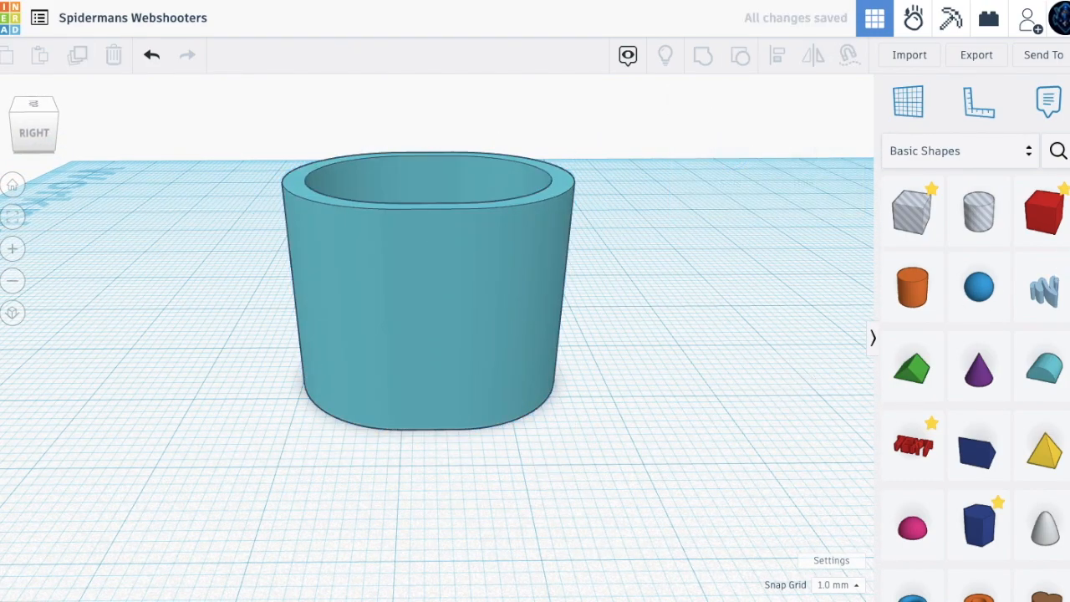
pyautogui.moveTo(1061, 224); pyautogui.dragTo(255, 466)
pyautogui.moveTo(214, 239); pyautogui.dragTo(246, 452)
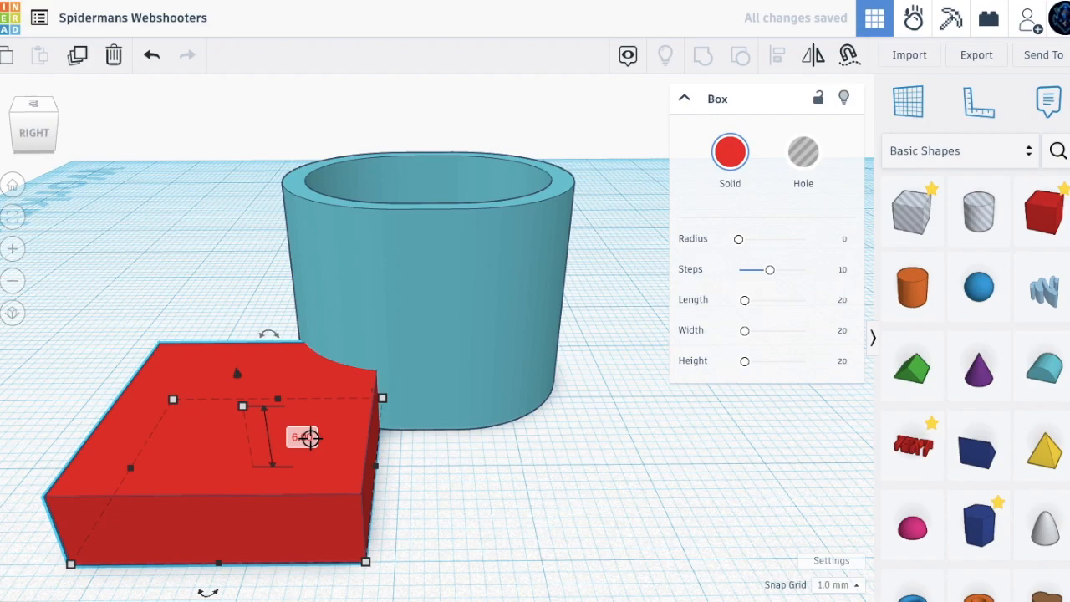
pyautogui.write('3')
pyautogui.press('Return')
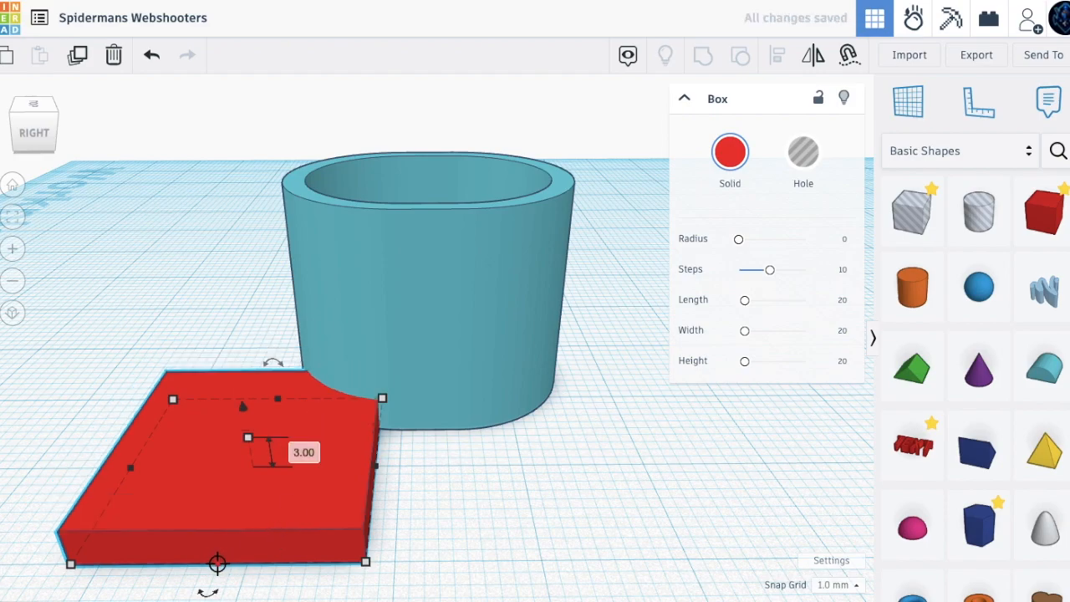
pyautogui.moveTo(218, 563); pyautogui.dragTo(218, 471)
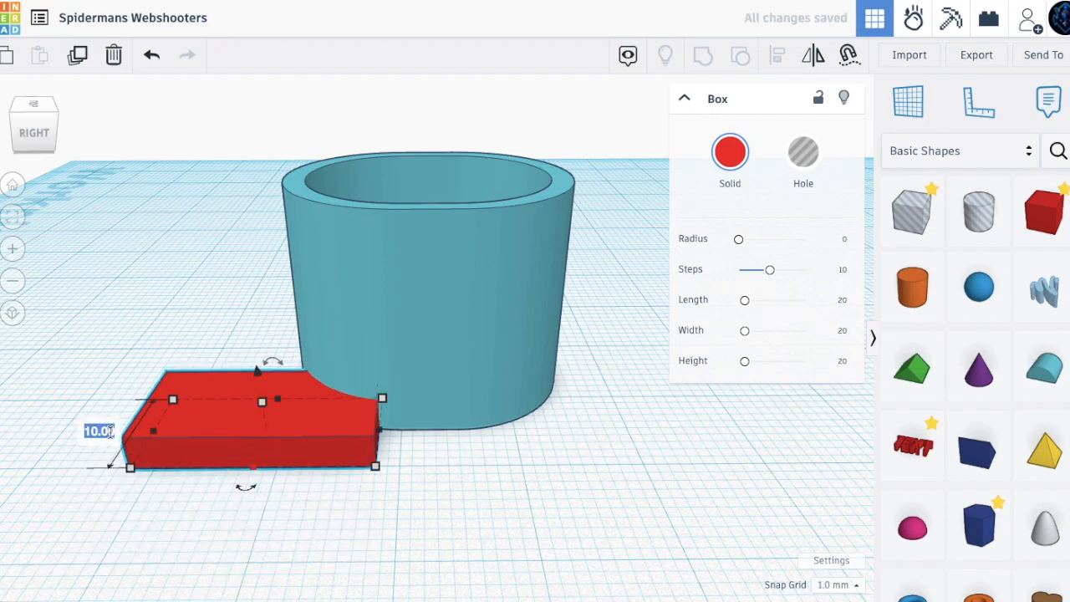
pyautogui.write('1')
pyautogui.press('Return')
# Move the thin strip to the front of the ring and shorten it from one end
pyautogui.moveTo(203, 389); pyautogui.dragTo(318, 433)
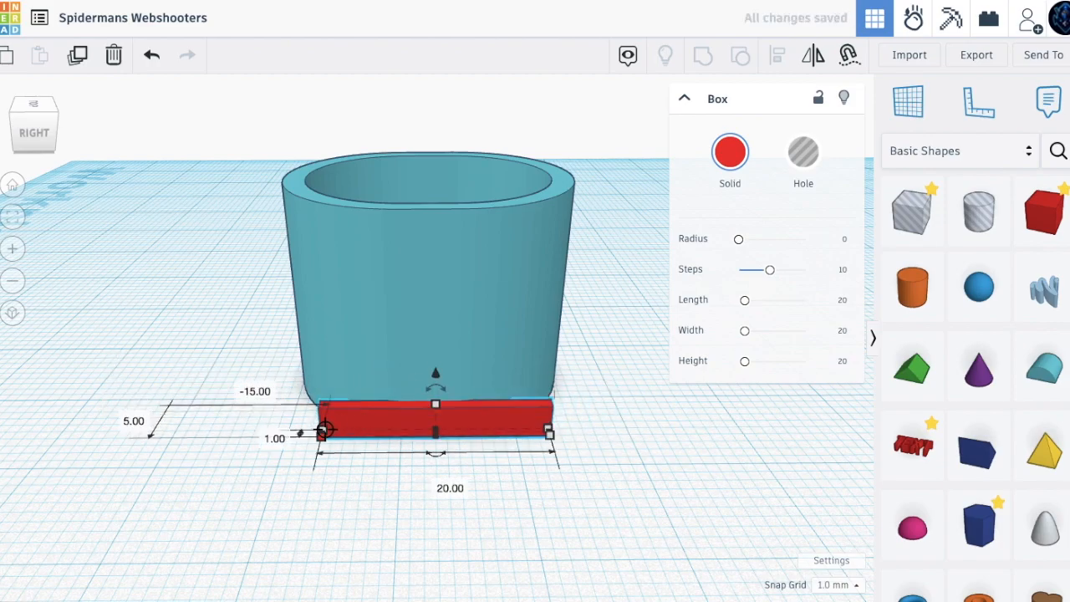
pyautogui.moveTo(321, 424); pyautogui.dragTo(401, 423)
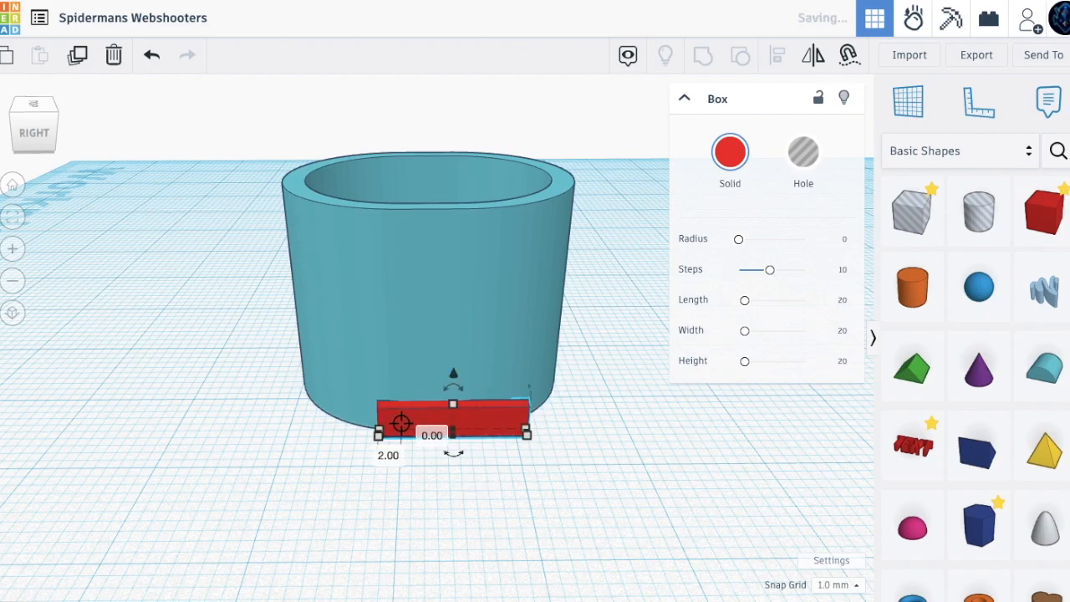
# Align the strip and the ring so the strip is centred along the ring's long side
pyautogui.moveTo(460, 485); pyautogui.dragTo(390, 354)
pyautogui.click(781, 55)
pyautogui.click(569, 403)
pyautogui.hotkey('ctrl', 'a')
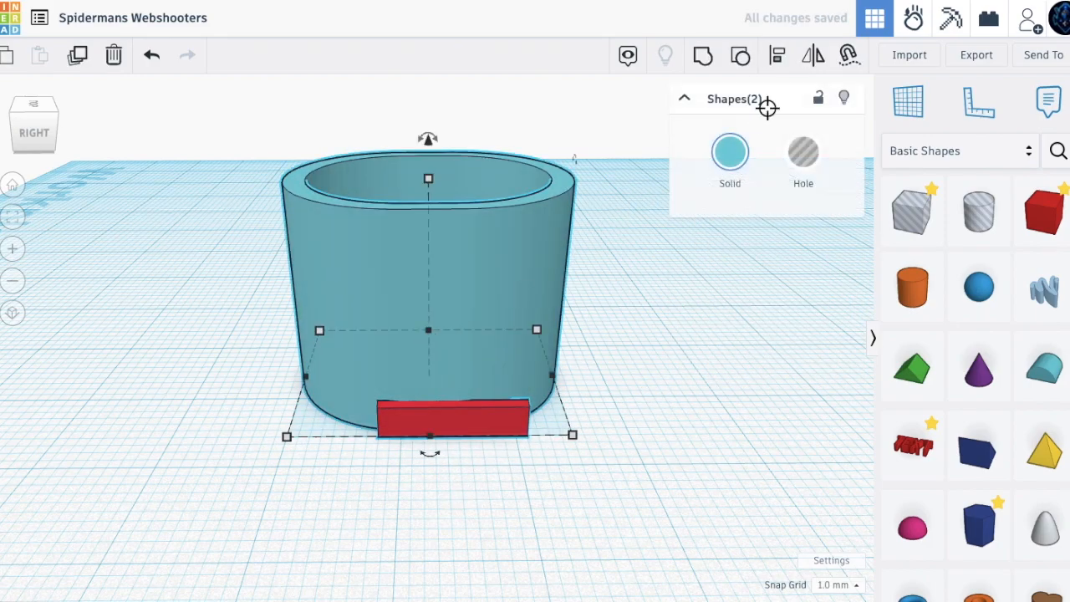
pyautogui.click(784, 57)
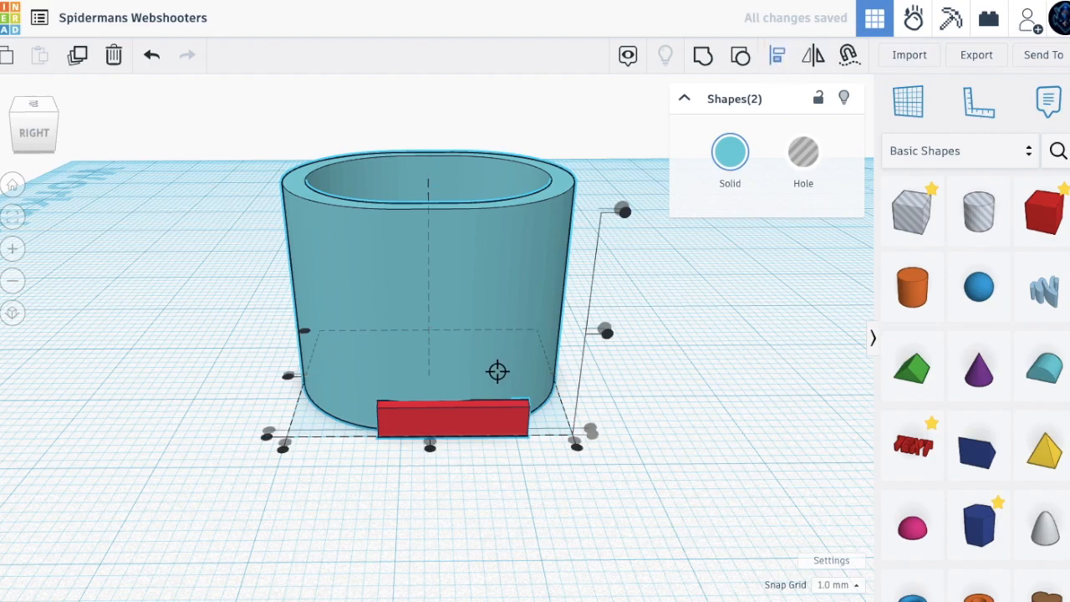
pyautogui.click(429, 450)
pyautogui.click(468, 473)
# Raise the strip to just below the ring's rim and push it back into the outer wall
pyautogui.click(447, 423)
pyautogui.moveTo(430, 377); pyautogui.dragTo(407, 192)
pyautogui.moveTo(407, 191); pyautogui.dragTo(601, 257, button='right')
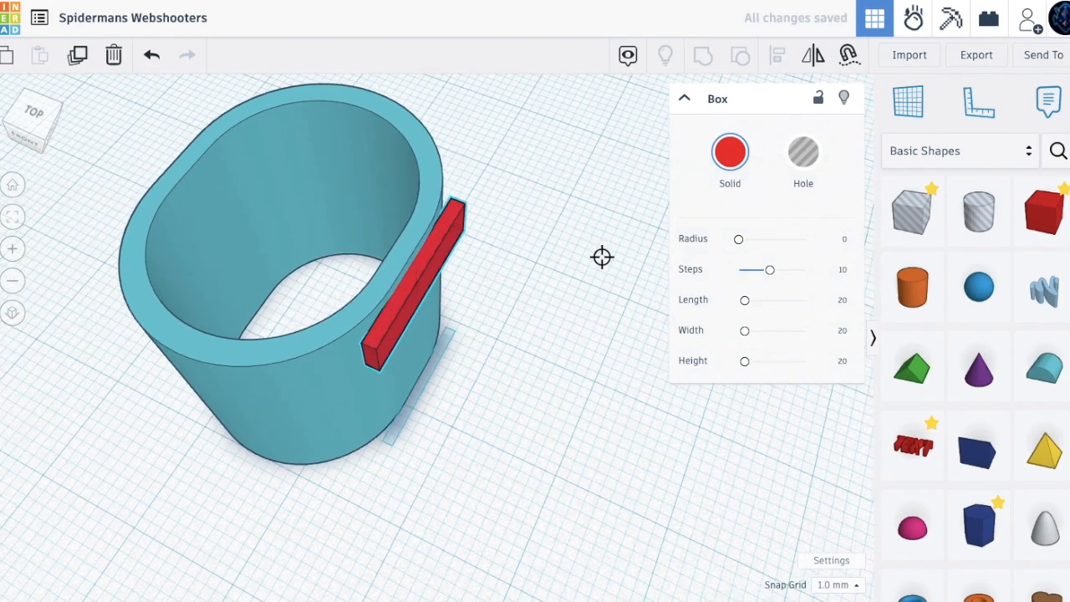
pyautogui.moveTo(382, 298)
pyautogui.mouseDown()
pyautogui.moveTo(410, 289)
pyautogui.moveTo(394, 288)
pyautogui.mouseUp()
pyautogui.click(509, 337)
pyautogui.moveTo(509, 337); pyautogui.dragTo(407, 294, button='right')
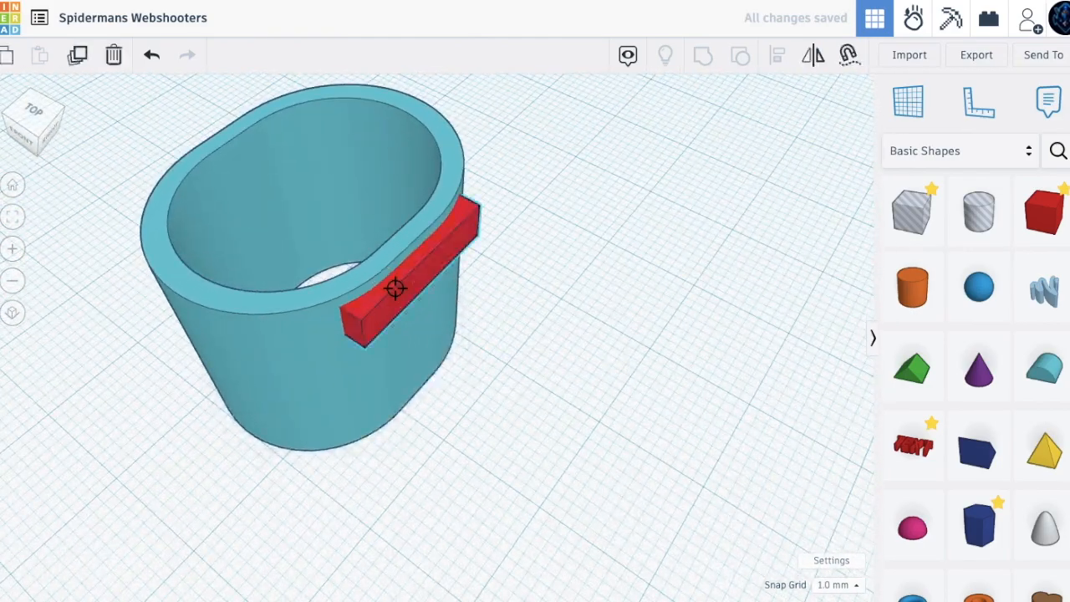
# Colour the strip black and the ring red
pyautogui.click(393, 287)
pyautogui.click(757, 152)
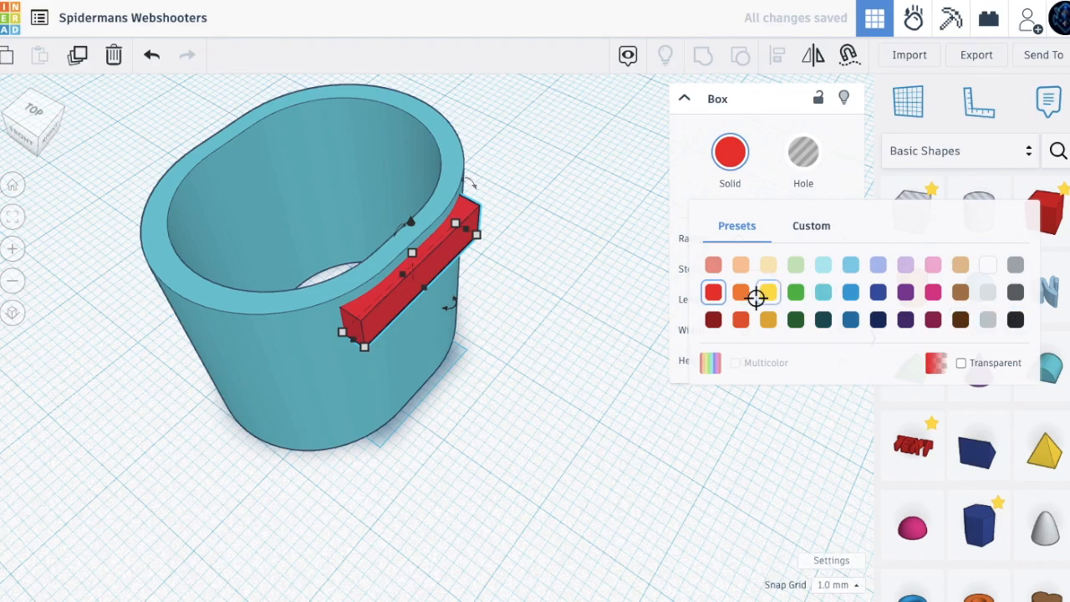
pyautogui.click(1016, 321)
pyautogui.click(262, 377)
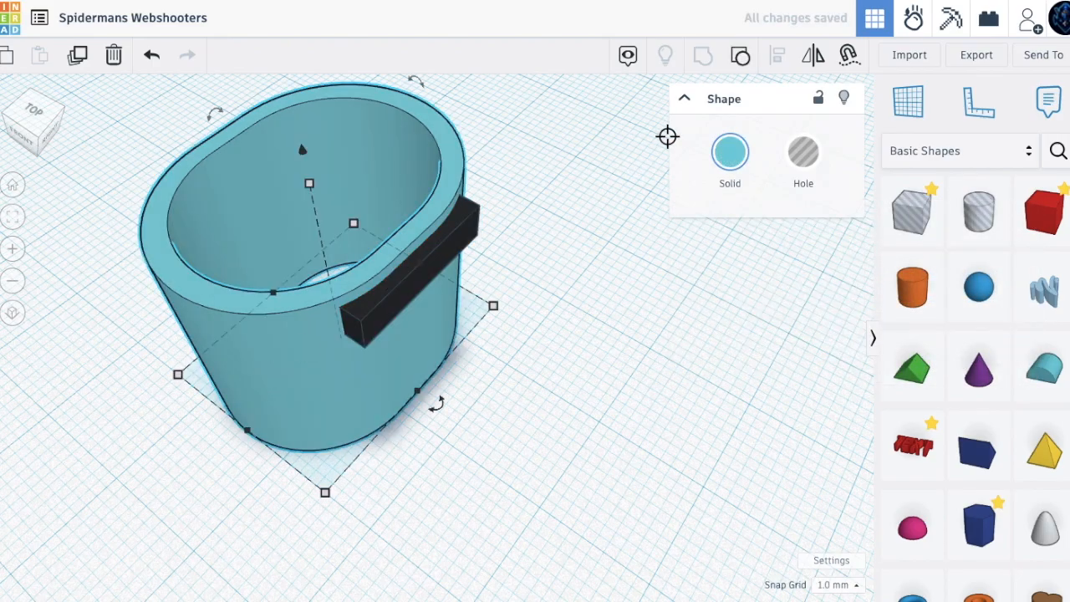
pyautogui.click(722, 152)
pyautogui.click(712, 293)
pyautogui.moveTo(649, 312); pyautogui.dragTo(442, 261, button='right')
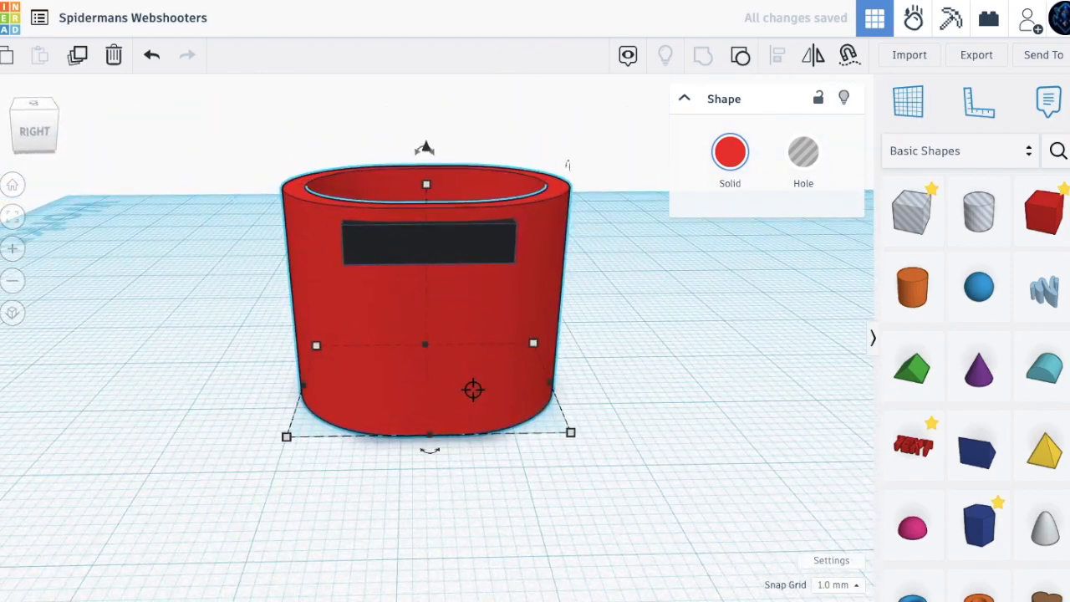
pyautogui.scroll(-3, 472, 388)
pyautogui.click(681, 492)
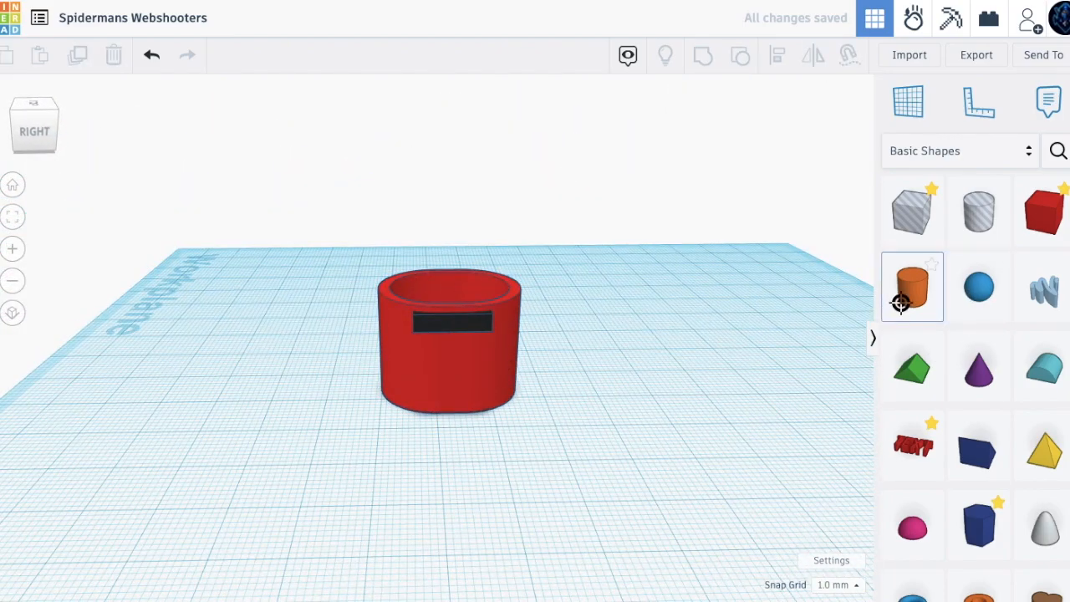
# Add a cylinder beside the red ring and set its height to 5 mm
pyautogui.click(900, 303)
pyautogui.click(599, 430)
pyautogui.moveTo(612, 323); pyautogui.dragTo(604, 387)
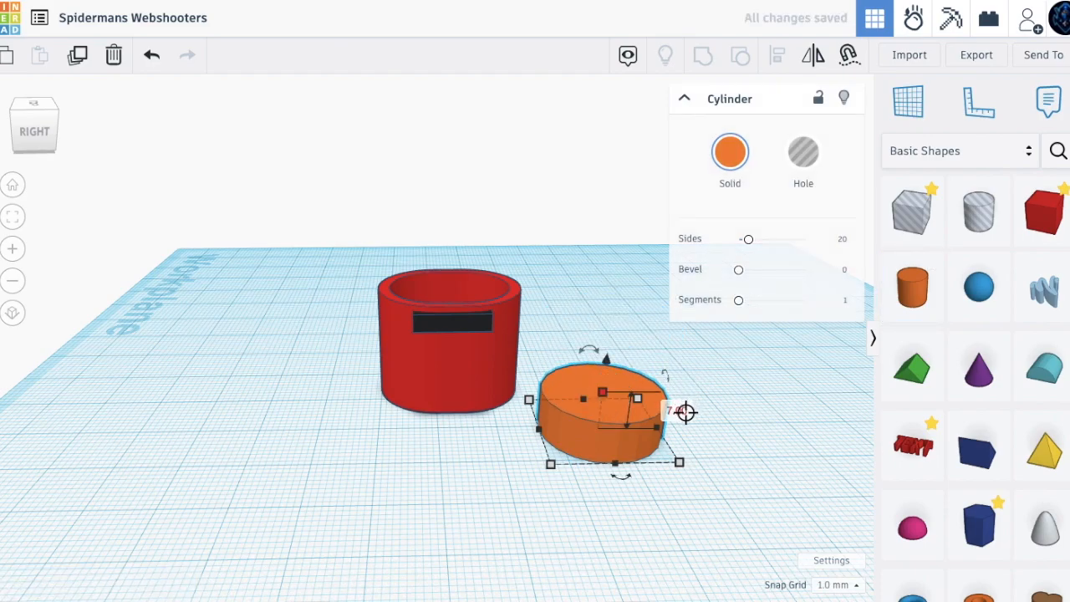
pyautogui.write('5')
pyautogui.press('Return')
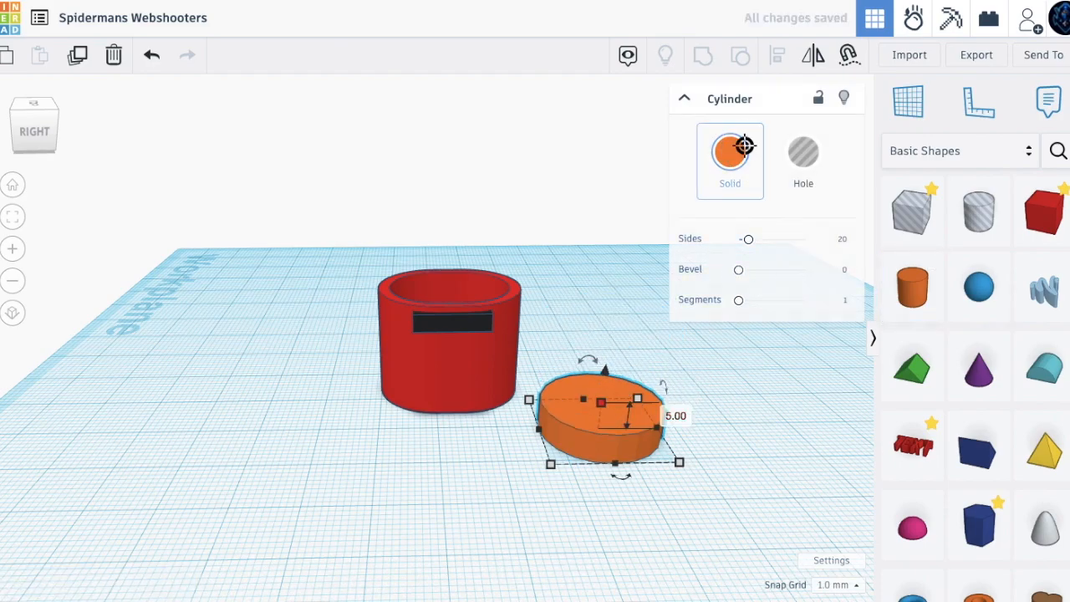
# Colour the cylinder blue and set its number of sides to 64
pyautogui.click(744, 146)
pyautogui.click(850, 292)
pyautogui.click(613, 424)
pyautogui.moveTo(746, 242); pyautogui.dragTo(805, 241)
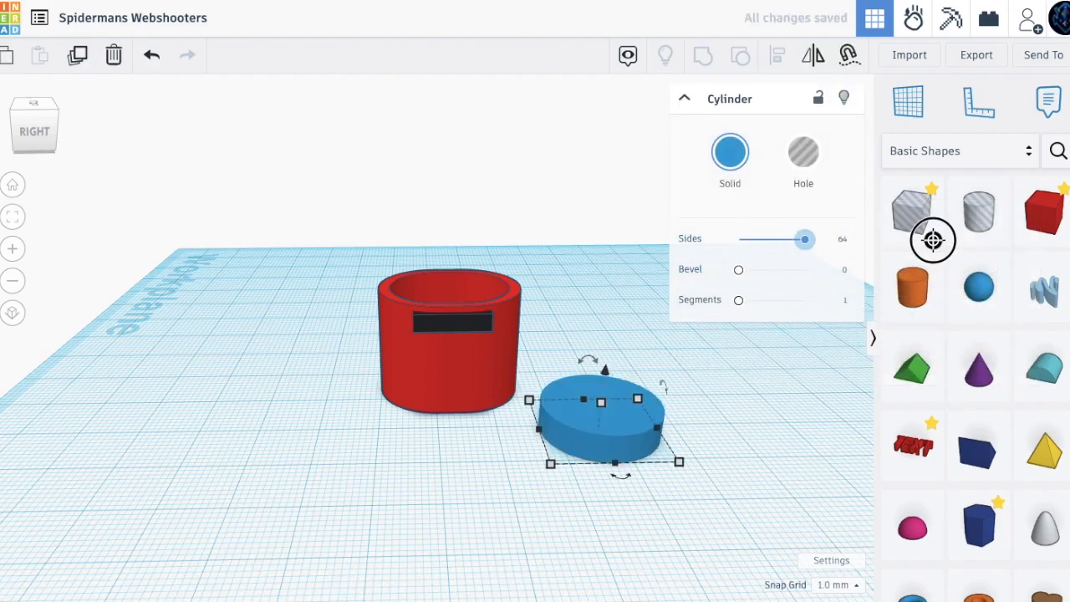
# Scale the blue disc down proportionally and place it against the foot of the ring's front wall
pyautogui.click(626, 425)
pyautogui.keyDown('shift'); pyautogui.moveTo(609, 405); pyautogui.dragTo(460, 425); pyautogui.keyUp('shift')
pyautogui.click(691, 529)
pyautogui.scroll(5, 461, 425)
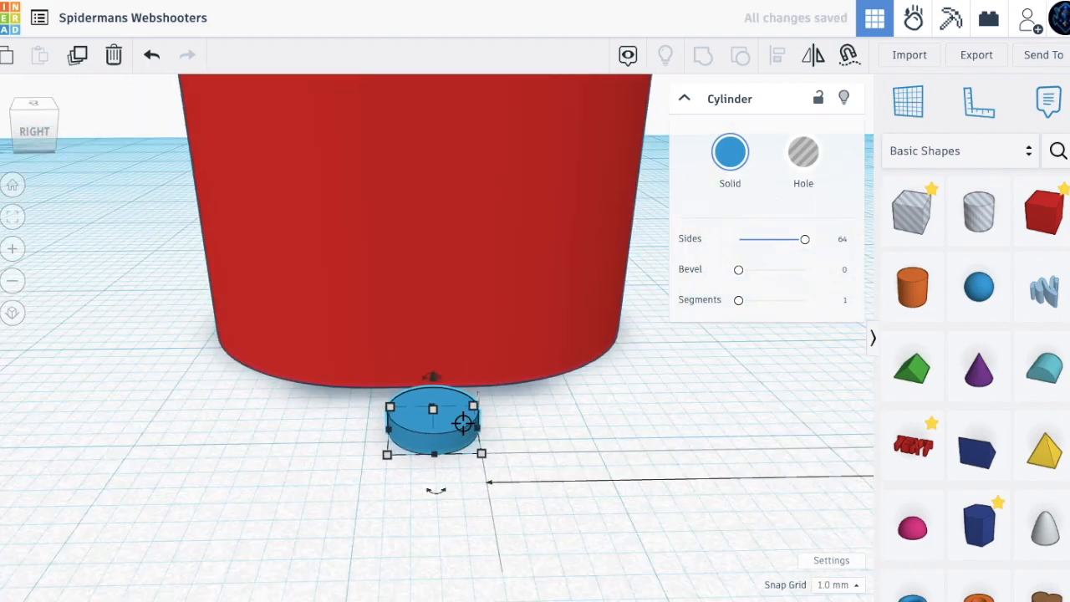
pyautogui.scroll(-4, 463, 424)
pyautogui.scroll(3, 443, 407)
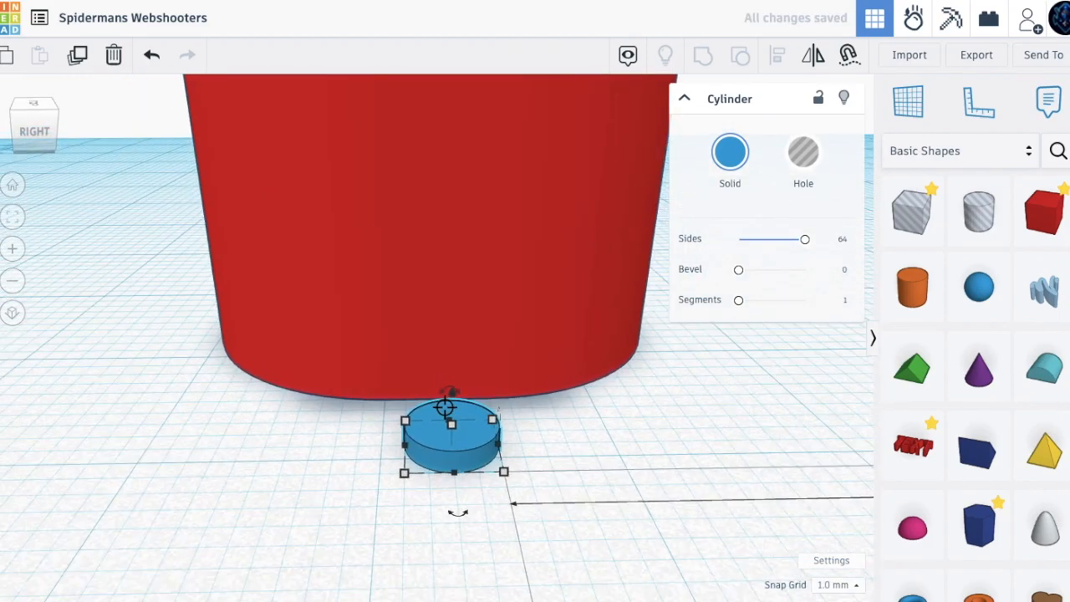
# Set the snap grid to 0.1 mm and rotate the blue disc 90° so it stands upright
pyautogui.click(859, 589)
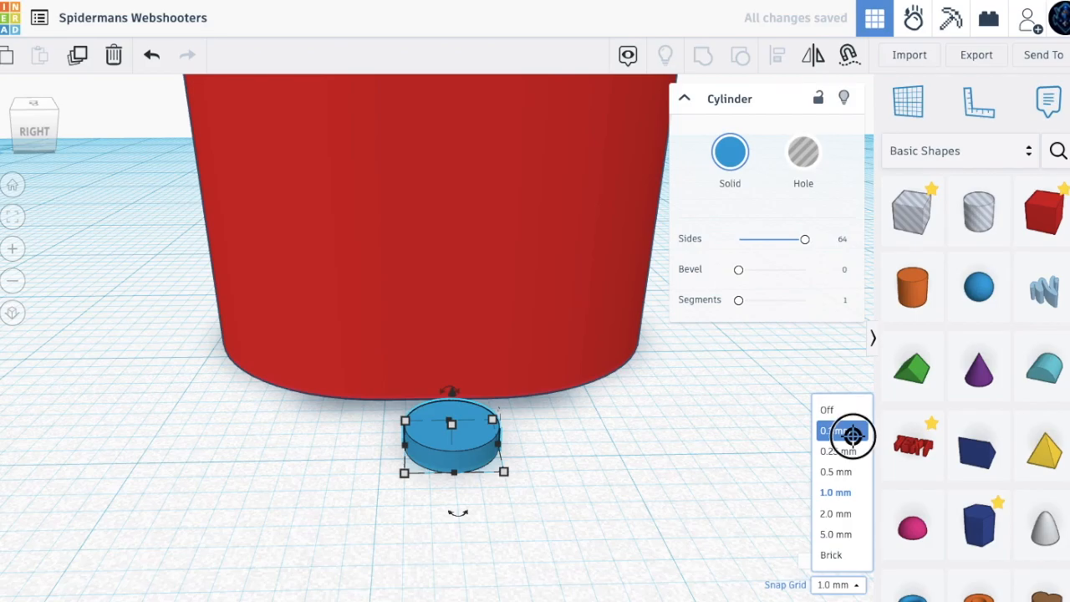
pyautogui.click(852, 433)
pyautogui.scroll(-5, 707, 494)
pyautogui.scroll(4, 707, 495)
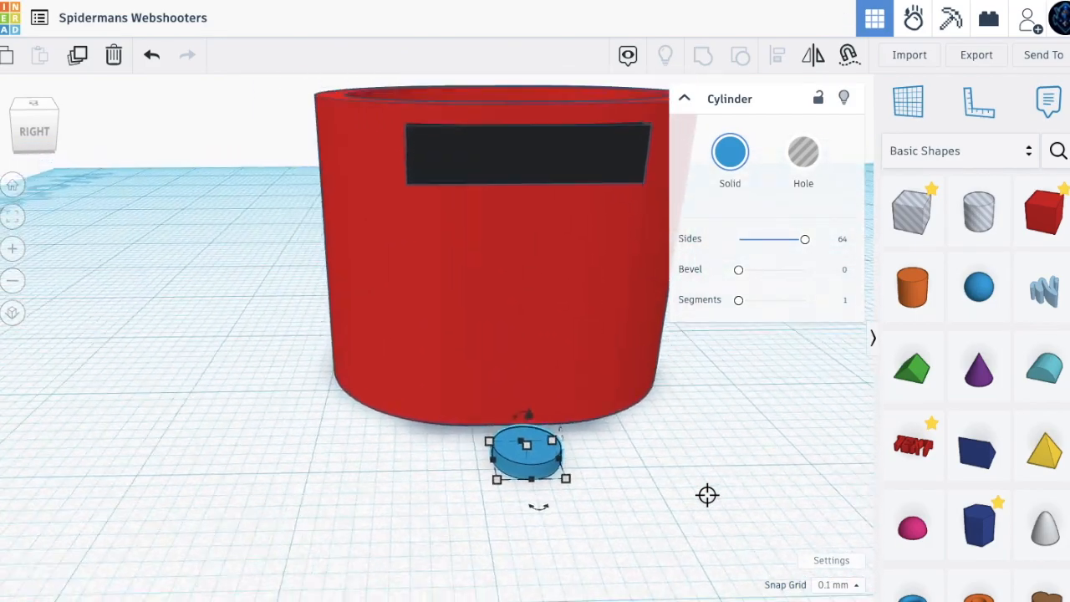
pyautogui.scroll(-1, 707, 494)
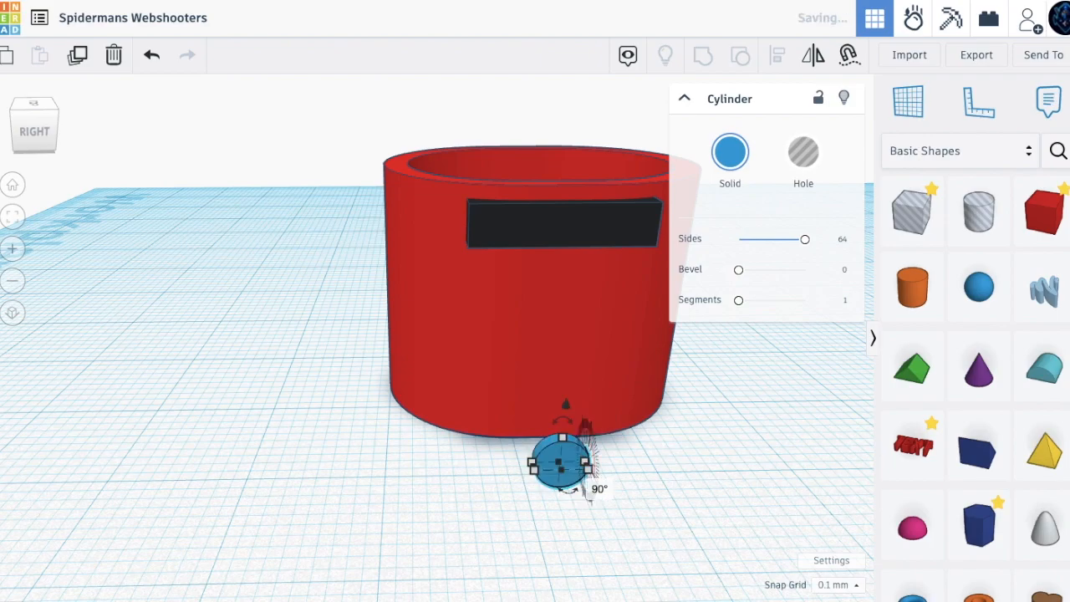
# Raise the disc and set it into the ring's front wall just below the left part of the black strip
pyautogui.moveTo(585, 456); pyautogui.dragTo(520, 440)
pyautogui.moveTo(524, 389); pyautogui.dragTo(497, 249)
pyautogui.moveTo(555, 315); pyautogui.dragTo(531, 310)
pyautogui.moveTo(526, 265); pyautogui.dragTo(519, 244)
pyautogui.moveTo(538, 297); pyautogui.dragTo(507, 297)
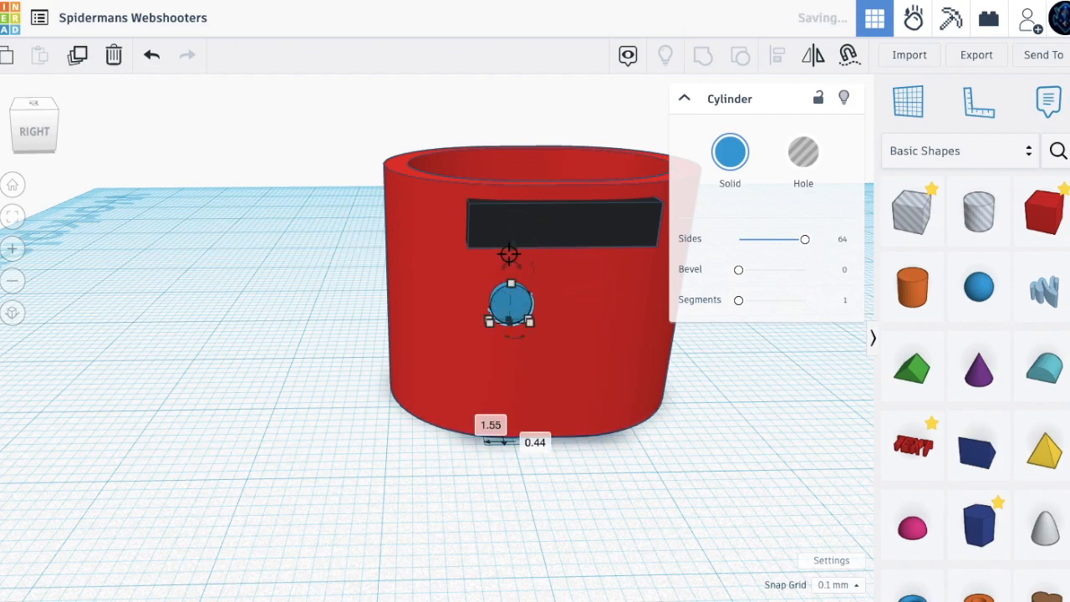
pyautogui.moveTo(511, 249); pyautogui.dragTo(506, 224)
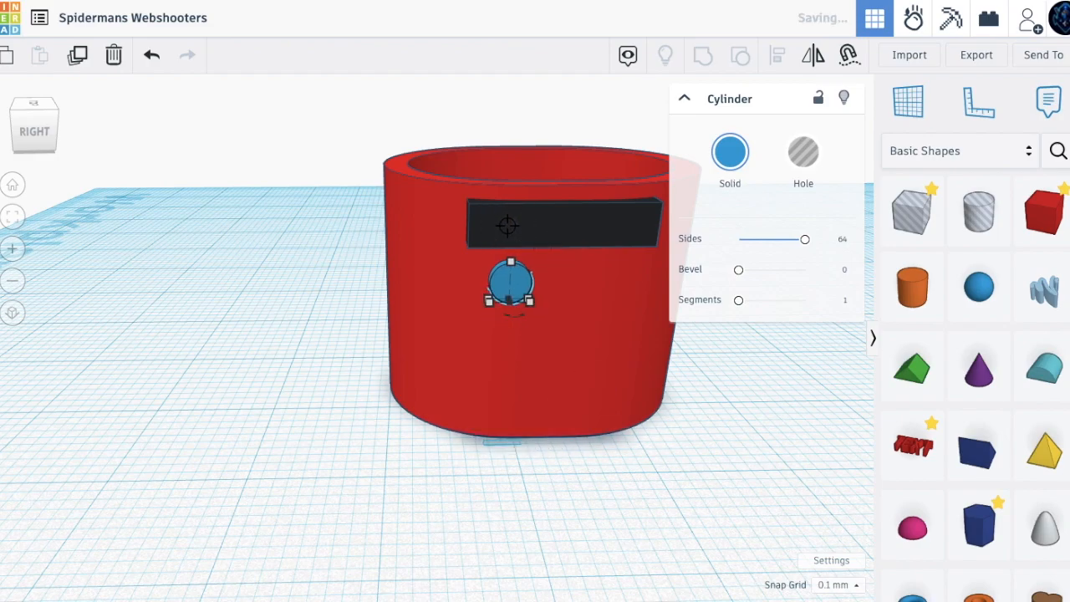
# Duplicate the disc and shift the copy sideways so it sits below the right part of the black strip
pyautogui.click(70, 56)
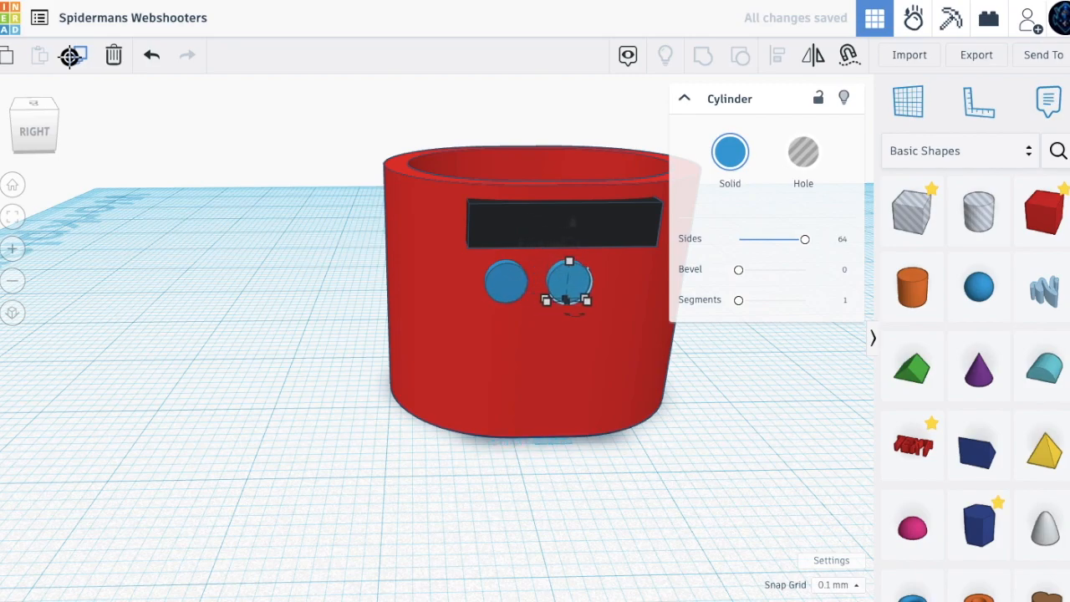
pyautogui.press('Right')
pyautogui.press('Right')
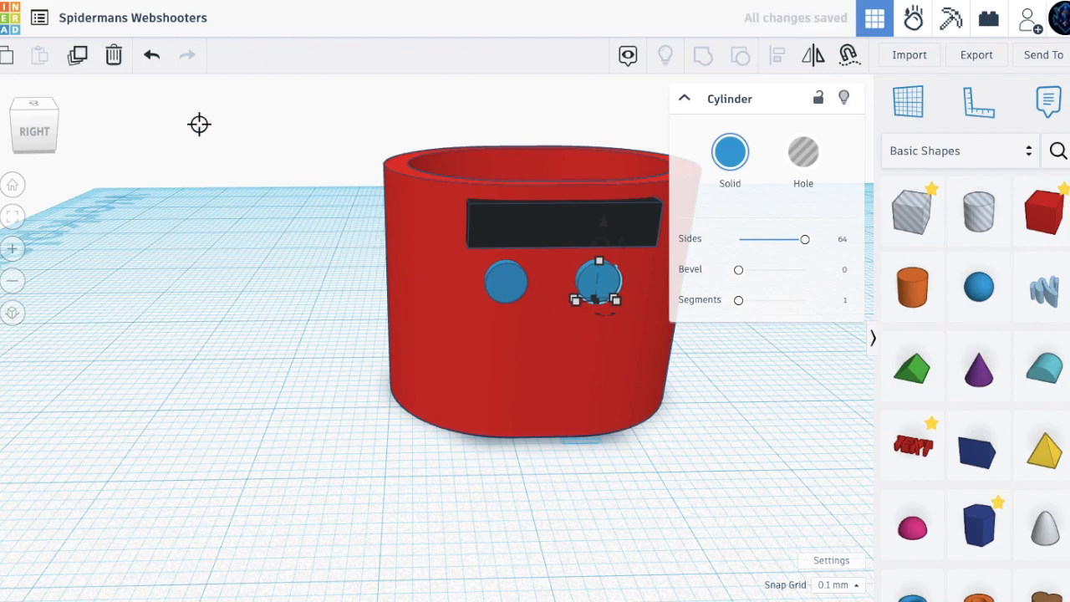
# Duplicate the disc once more and lower this third copy beneath the other two
pyautogui.click(68, 55)
pyautogui.scroll(-3, 602, 265)
pyautogui.moveTo(619, 227); pyautogui.dragTo(616, 255)
pyautogui.click(637, 449)
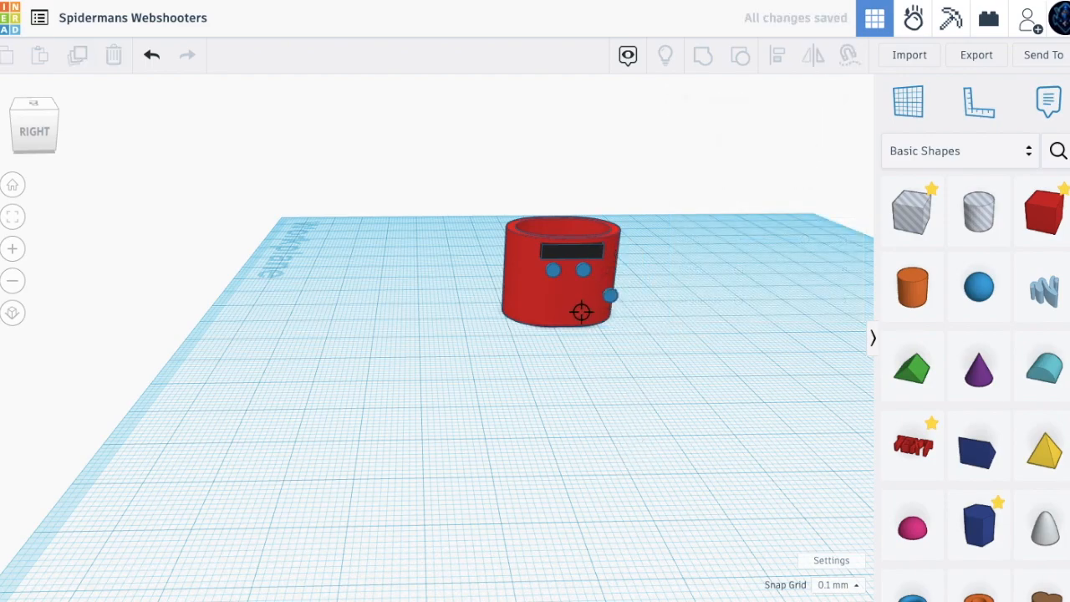
# Group the two upper blue discs
pyautogui.scroll(5, 580, 310)
pyautogui.click(588, 220)
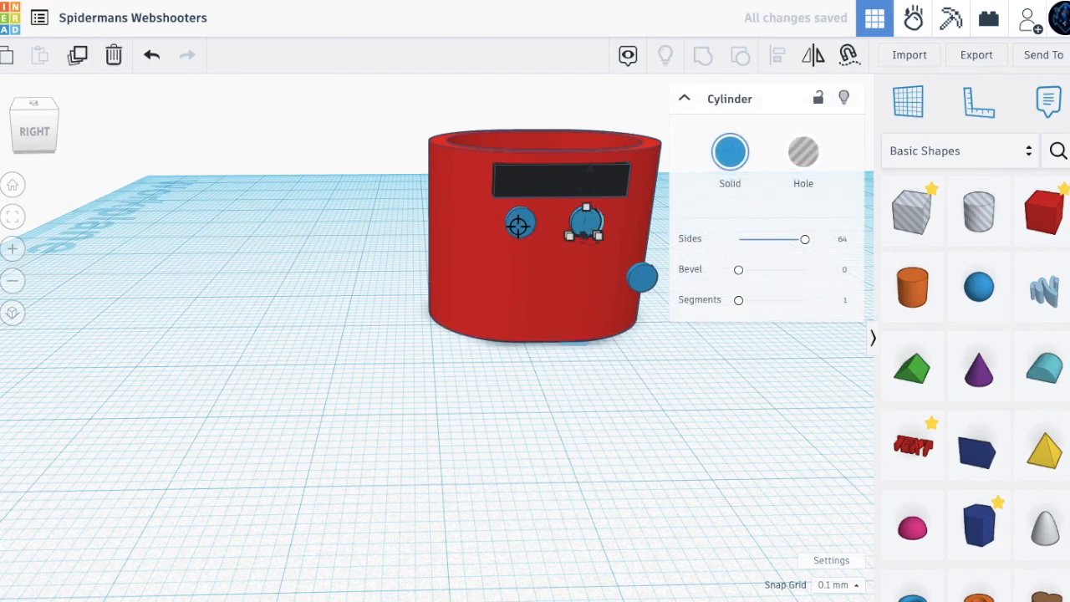
pyautogui.keyDown('shift'); pyautogui.click(518, 224); pyautogui.keyUp('shift')
pyautogui.click(706, 46)
# Align the ring, strip, disc pair and lower disc on their centre along the ring's long side
pyautogui.moveTo(685, 370); pyautogui.dragTo(409, 90)
pyautogui.click(776, 54)
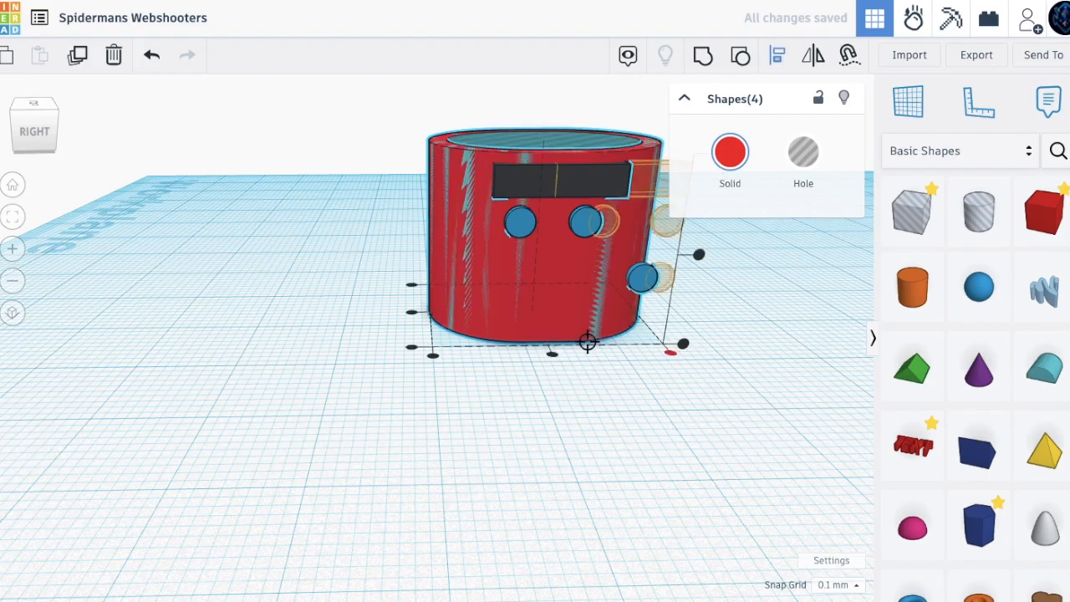
pyautogui.click(556, 357)
pyautogui.click(623, 408)
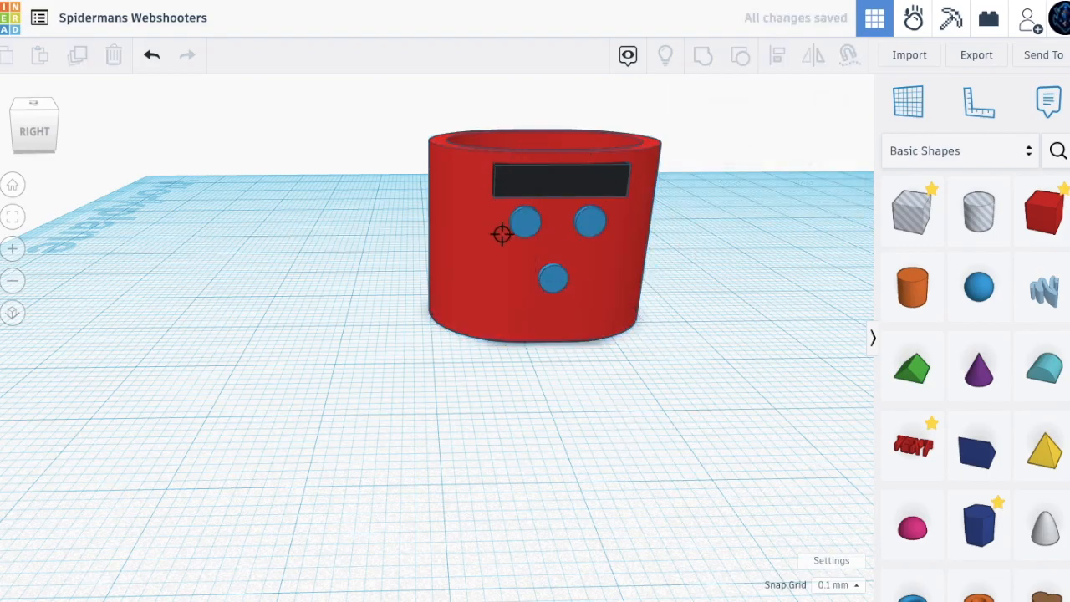
# Add a sphere beside the ring, resize it and turn it into a hole
pyautogui.moveTo(547, 254); pyautogui.dragTo(405, 205, button='right')
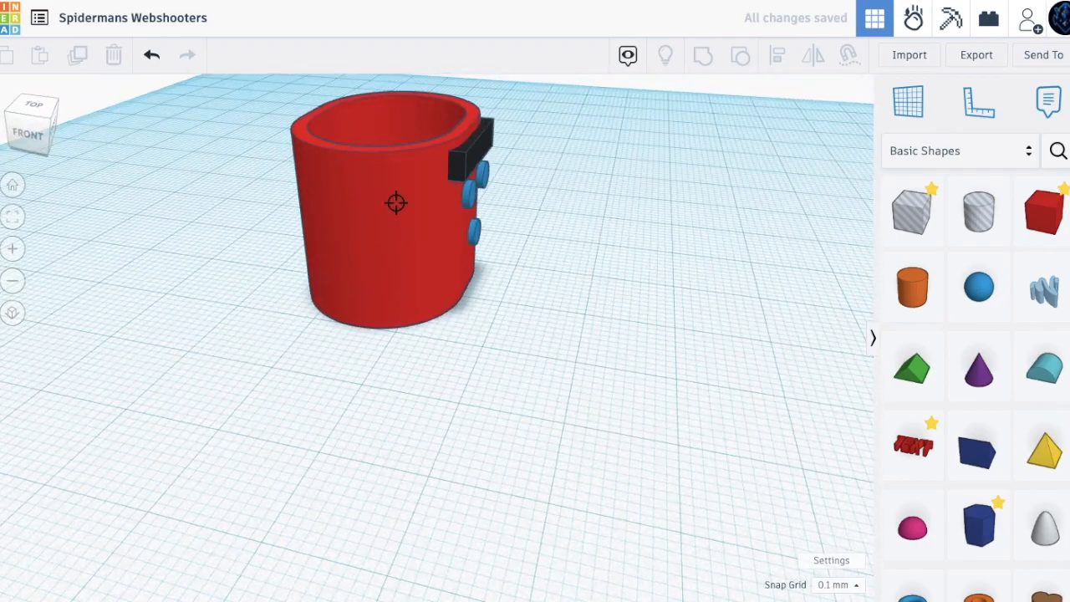
pyautogui.moveTo(440, 260); pyautogui.dragTo(419, 213, button='right')
pyautogui.scroll(-3, 405, 165)
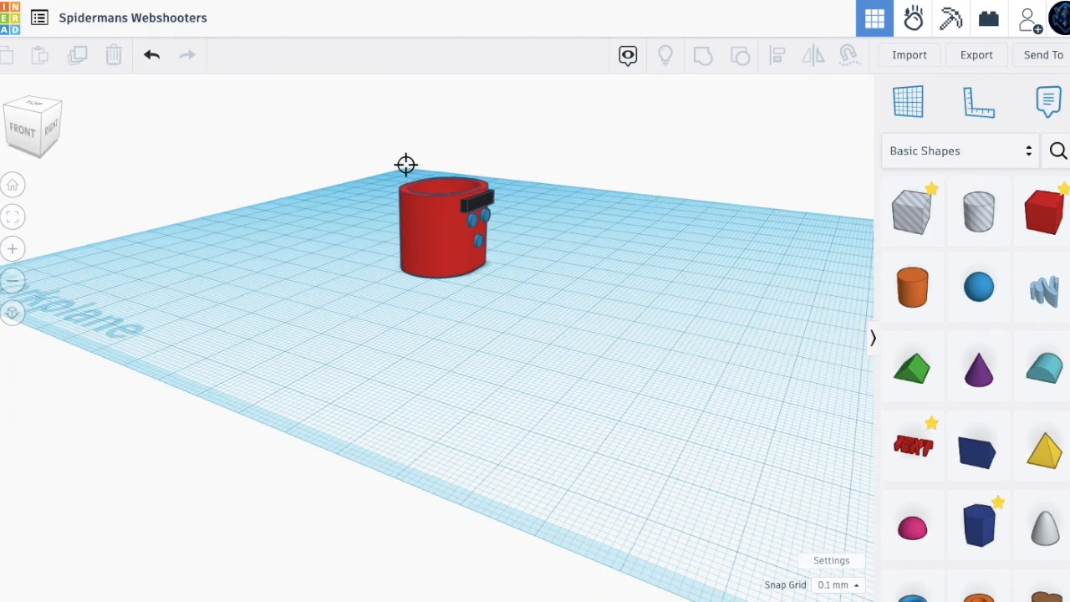
pyautogui.moveTo(355, 136); pyautogui.dragTo(452, 142, button='right')
pyautogui.scroll(3, 470, 327)
pyautogui.moveTo(472, 327); pyautogui.dragTo(540, 319, button='right')
pyautogui.moveTo(978, 287); pyautogui.dragTo(566, 403)
pyautogui.keyDown('shift'); pyautogui.moveTo(576, 262); pyautogui.dragTo(569, 231); pyautogui.keyUp('shift')
pyautogui.click(803, 152)
# Move the hole sphere into the ring's rounded end wall as a thin upright ellipsoid taller than the ring
pyautogui.moveTo(574, 289); pyautogui.dragTo(430, 270)
pyautogui.moveTo(418, 383); pyautogui.dragTo(426, 373)
pyautogui.moveTo(443, 218); pyautogui.dragTo(442, 182)
pyautogui.moveTo(448, 135); pyautogui.dragTo(444, 172)
# Duplicate the ellipsoid hole, shift the copy across the same end of the ring, and group the pair
pyautogui.click(84, 51)
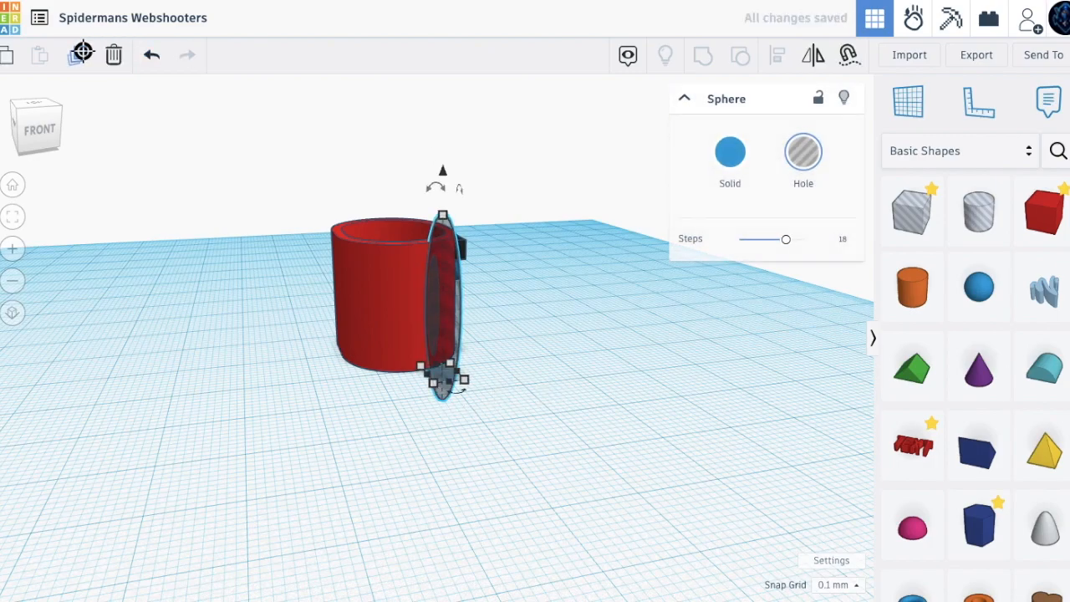
pyautogui.press('Left')
pyautogui.press('Left')
pyautogui.press('Left')
pyautogui.press('Left')
pyautogui.press('Left')
pyautogui.press('Left')
pyautogui.press('Left')
pyautogui.press('Left')
pyautogui.press('Left')
pyautogui.press('Left')
pyautogui.press('Left')
pyautogui.press('Left')
pyautogui.press('Left')
pyautogui.press('Left')
pyautogui.press('Left')
pyautogui.press('Left')
pyautogui.press('Left')
pyautogui.press('Left')
pyautogui.press('Left')
pyautogui.press('Left')
pyautogui.press('Left')
pyautogui.press('Left')
pyautogui.press('Left')
pyautogui.press('Left')
pyautogui.press('Left')
pyautogui.press('Left')
pyautogui.press('Left')
pyautogui.press('Left')
pyautogui.press('Left')
pyautogui.press('Left')
pyautogui.press('Left')
pyautogui.press('Left')
pyautogui.press('Left')
pyautogui.press('Left')
pyautogui.press('Left')
pyautogui.press('Left')
pyautogui.press('Left')
pyautogui.press('Left')
pyautogui.press('Left')
pyautogui.press('Left')
pyautogui.press('Left')
pyautogui.press('Left')
pyautogui.press('Left')
pyautogui.press('Left')
pyautogui.press('Left')
pyautogui.press('Left')
pyautogui.press('Left')
pyautogui.press('Left')
pyautogui.press('Left')
pyautogui.press('Left')
pyautogui.press('Right')
pyautogui.press('Right')
pyautogui.press('Right')
pyautogui.keyDown('shift'); pyautogui.click(455, 315); pyautogui.keyUp('shift')
pyautogui.click(704, 55)
# Duplicate the pair of ellipsoid holes and move the copy to the ring's opposite end, using a 1.0 mm snap grid
pyautogui.moveTo(277, 242); pyautogui.dragTo(436, 266, button='right')
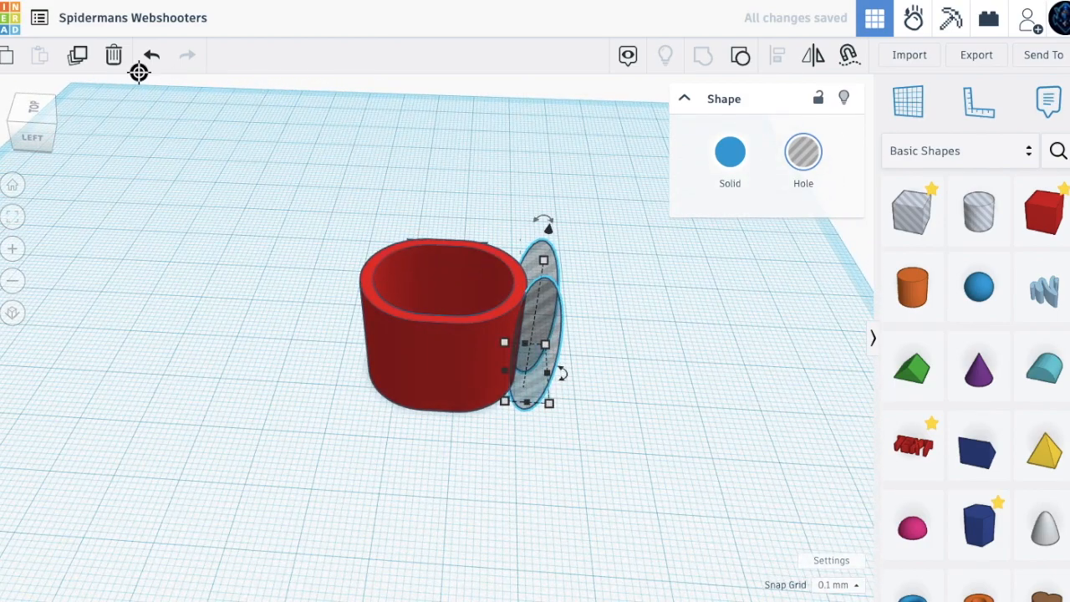
pyautogui.click(79, 54)
pyautogui.press('Left')
pyautogui.press('Left')
pyautogui.press('Left')
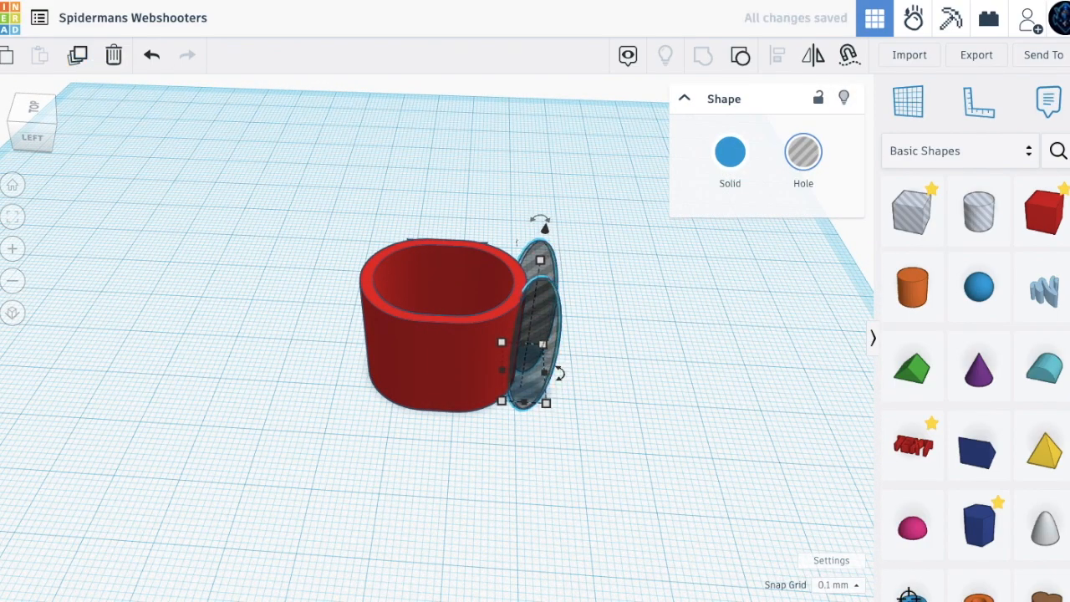
pyautogui.click(828, 584)
pyautogui.click(839, 489)
pyautogui.press('Left')
pyautogui.press('Left')
pyautogui.press('Left')
pyautogui.press('Left')
pyautogui.press('Left')
pyautogui.press('Left')
pyautogui.press('Left')
pyautogui.press('Left')
pyautogui.press('Left')
pyautogui.press('Left')
pyautogui.press('Left')
pyautogui.press('Left')
pyautogui.press('Left')
pyautogui.press('Left')
pyautogui.press('Left')
pyautogui.press('Left')
pyautogui.press('Left')
pyautogui.press('Left')
pyautogui.press('Left')
pyautogui.press('Left')
pyautogui.press('Left')
pyautogui.press('Left')
pyautogui.press('Left')
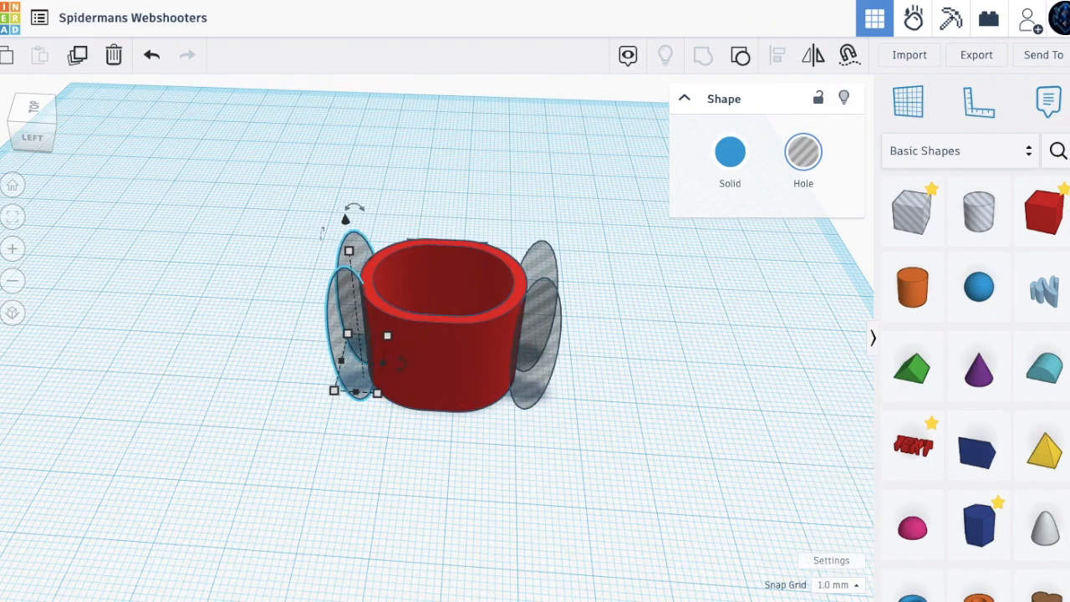
# Set the snap grid back to 0.1 mm and group both pairs of ellipsoid holes
pyautogui.click(817, 588)
pyautogui.click(838, 430)
pyautogui.moveTo(373, 435); pyautogui.dragTo(683, 365, button='right')
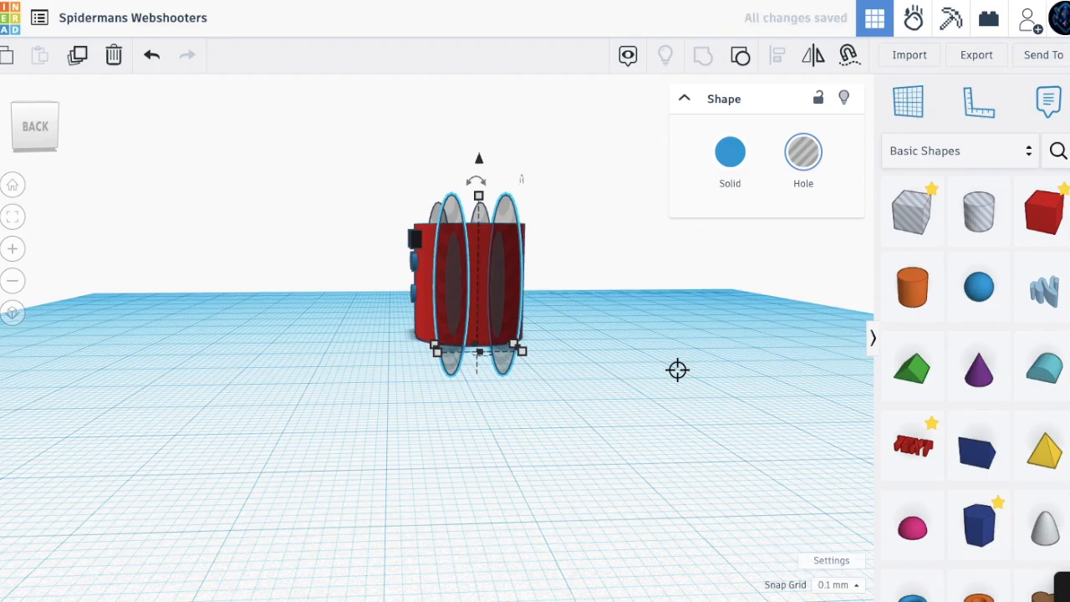
pyautogui.moveTo(465, 265); pyautogui.dragTo(409, 298, button='right')
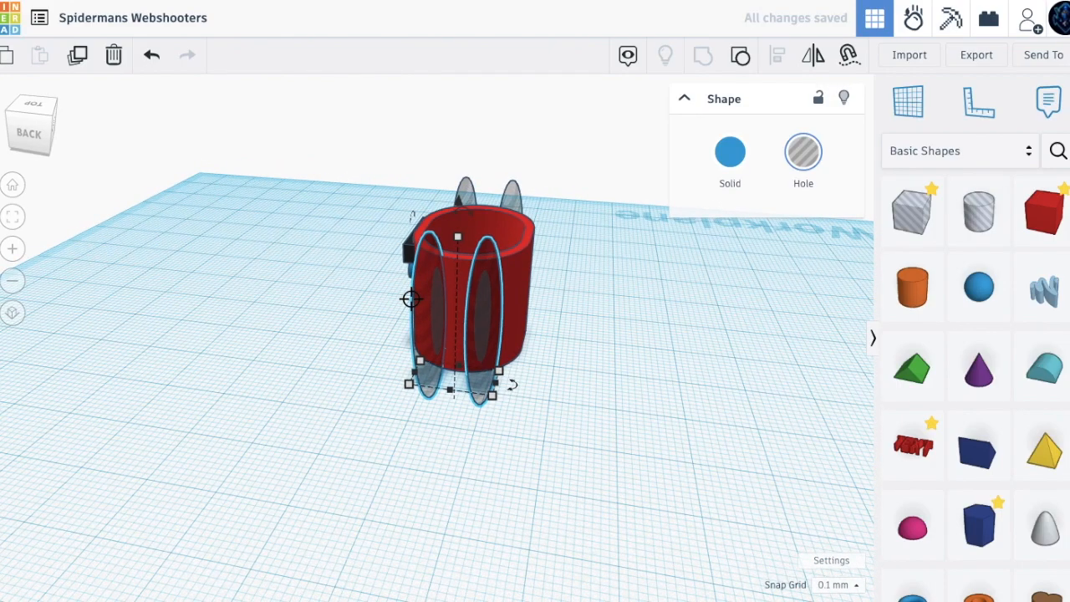
pyautogui.keyDown('shift'); pyautogui.click(510, 201); pyautogui.keyUp('shift')
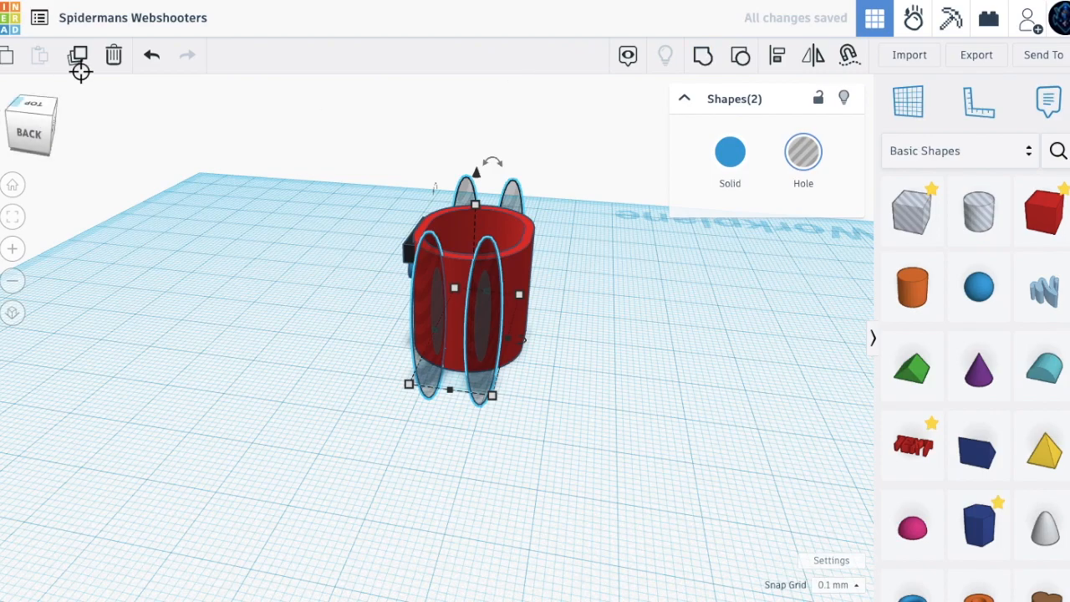
pyautogui.click(707, 60)
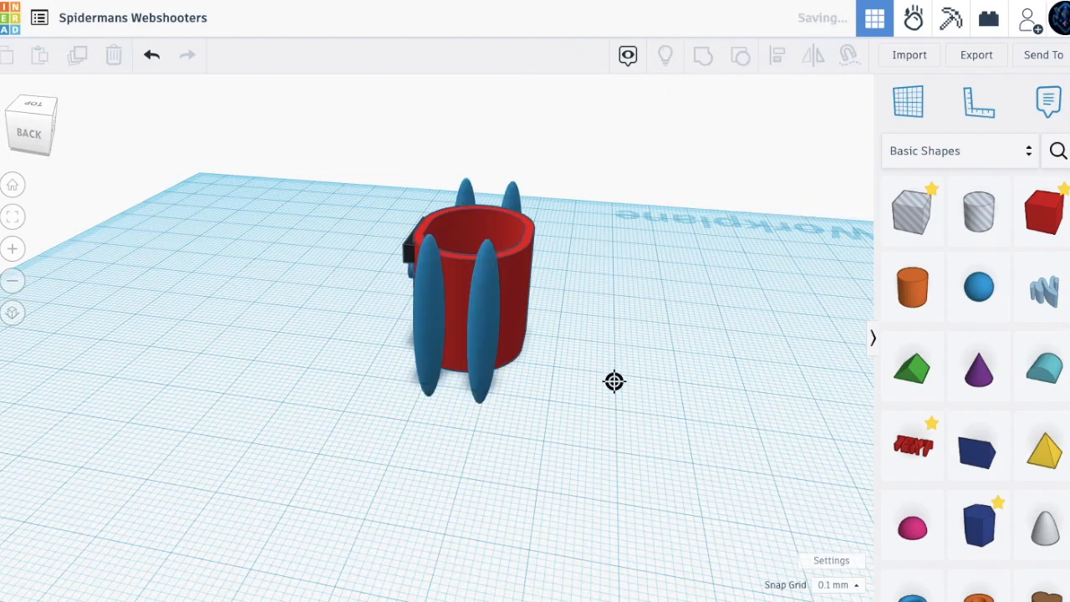
# Group the ellipsoid holes with the red ring to cut the grooves into both rounded ends
pyautogui.moveTo(394, 254); pyautogui.dragTo(585, 258, button='right')
pyautogui.moveTo(610, 375); pyautogui.dragTo(518, 208, button='right')
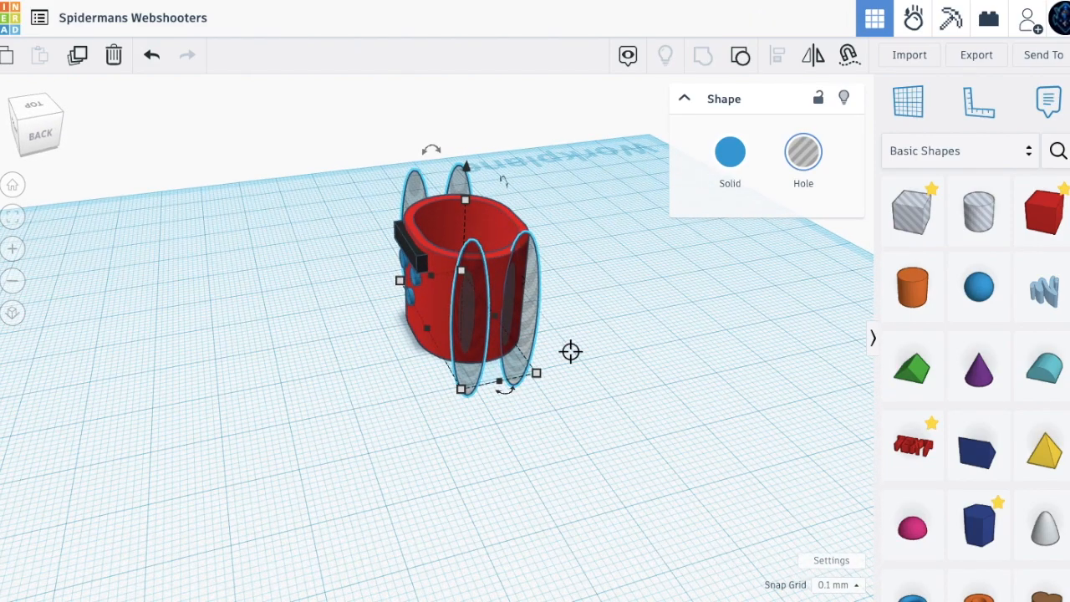
pyautogui.keyDown('shift'); pyautogui.click(480, 248); pyautogui.keyUp('shift')
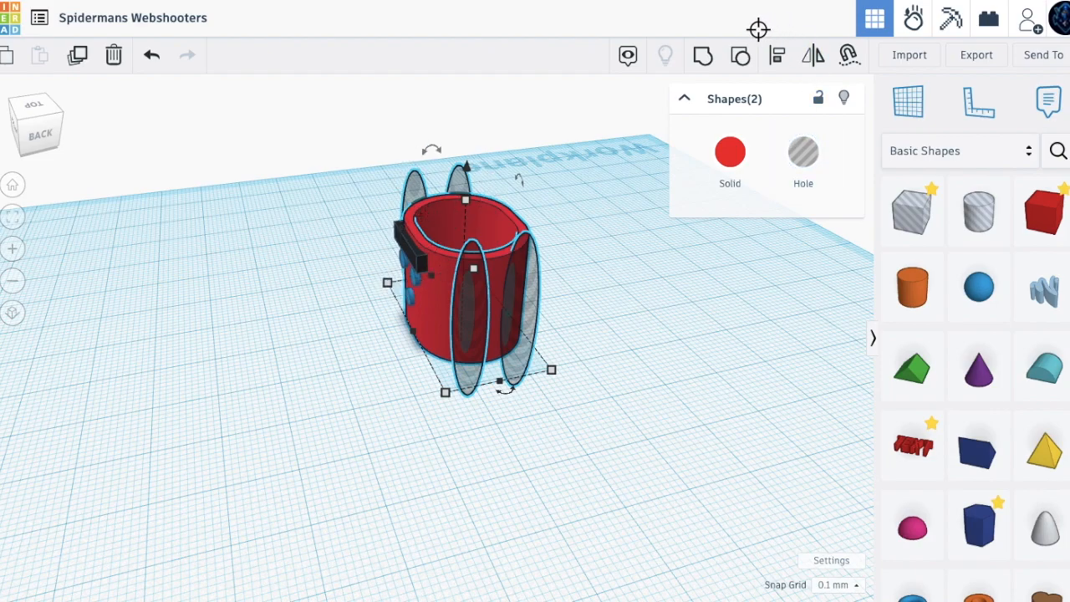
pyautogui.click(701, 61)
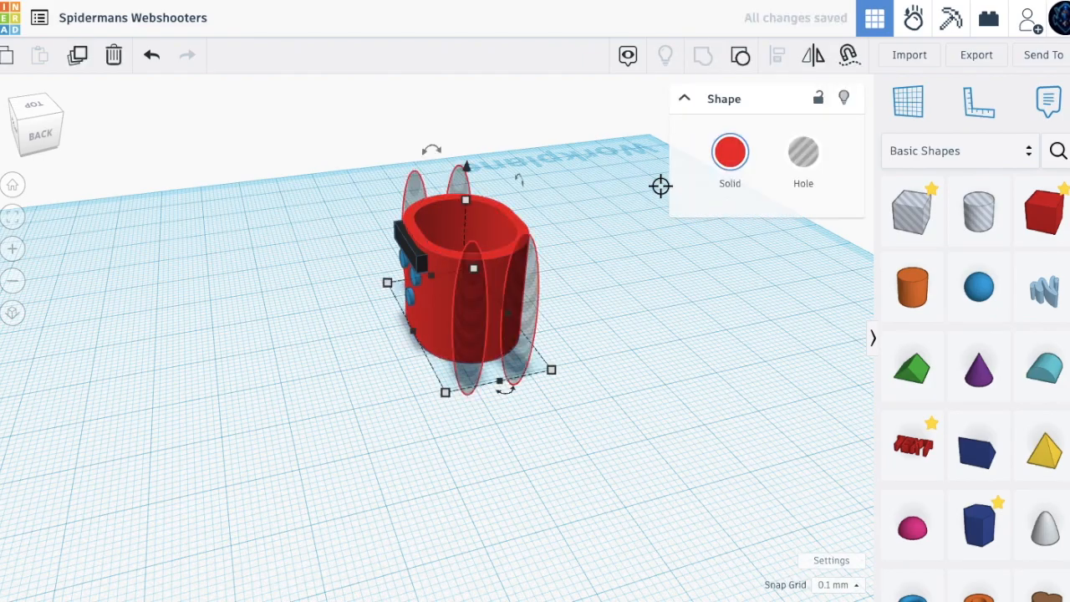
pyautogui.moveTo(630, 215); pyautogui.dragTo(637, 252, button='right')
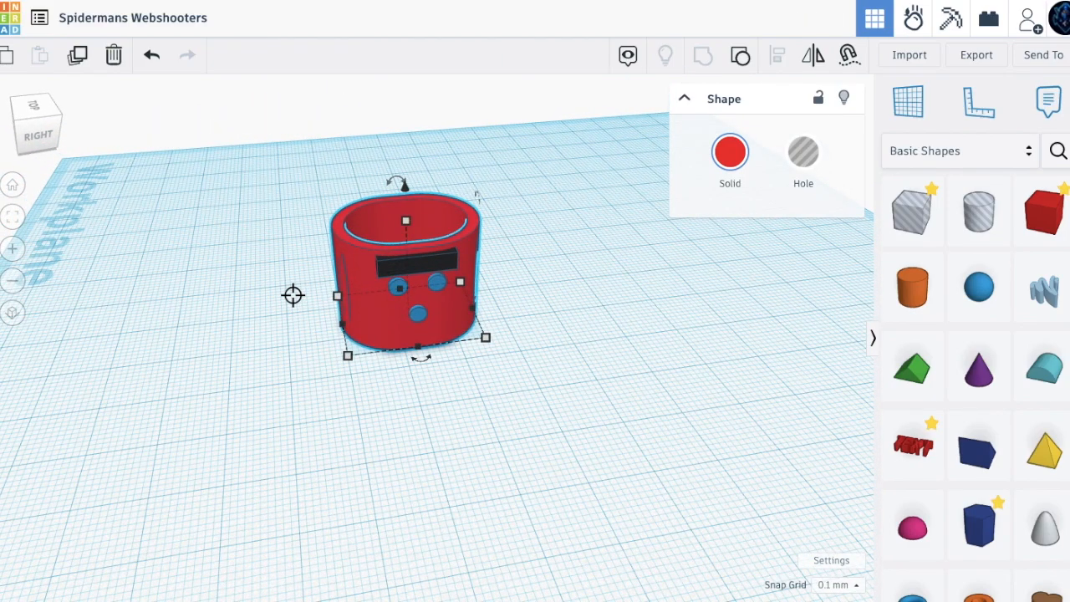
# Add a box in front of the wristband and set its base to 3 by 0.5 mm
pyautogui.moveTo(1055, 219); pyautogui.dragTo(596, 445)
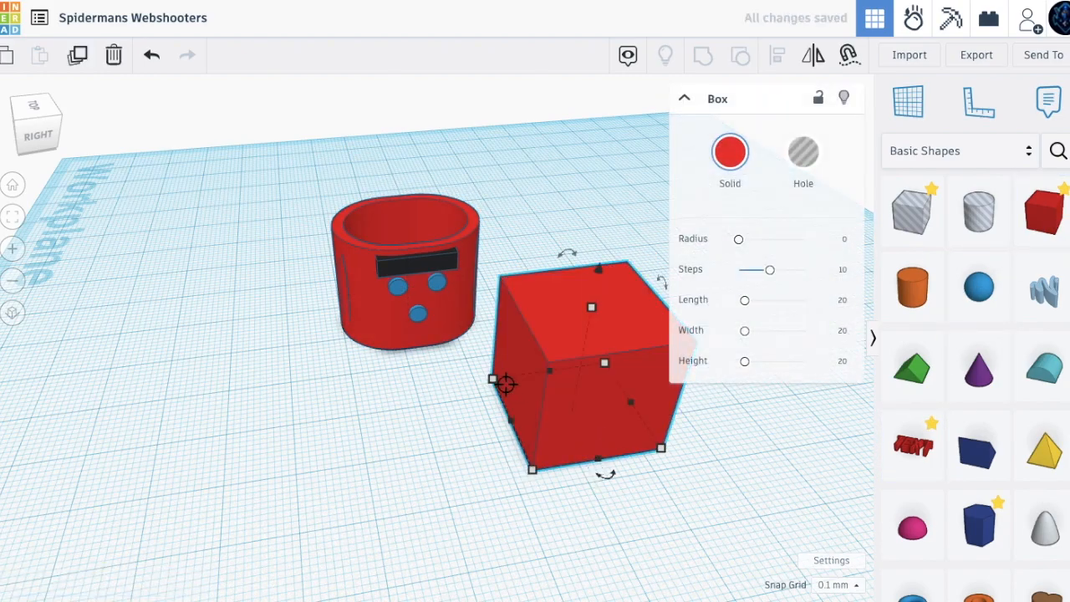
pyautogui.moveTo(495, 380)
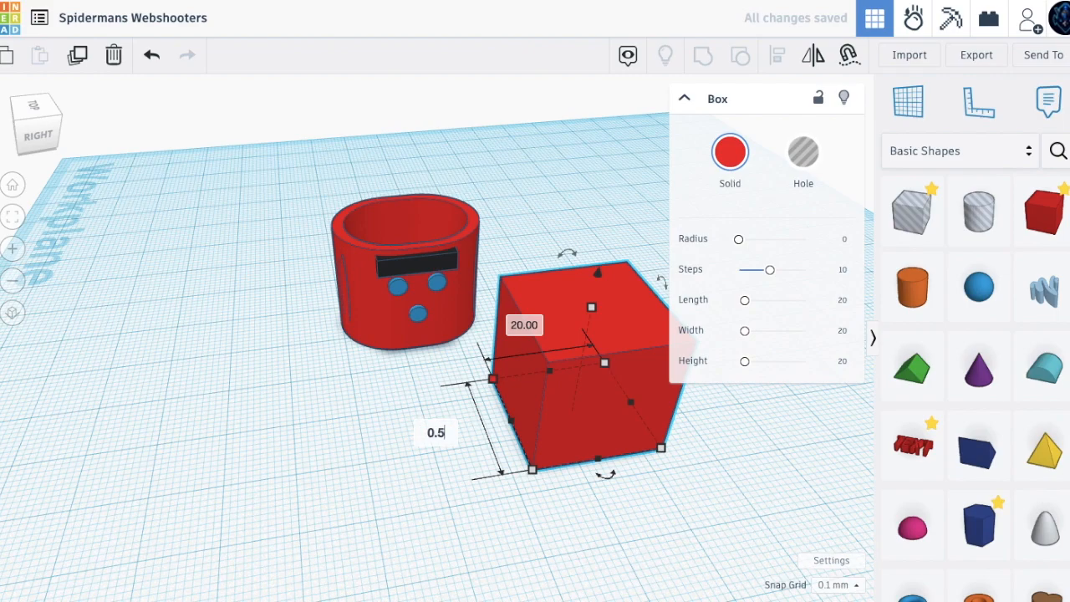
pyautogui.press('Return')
pyautogui.scroll(5, 525, 460)
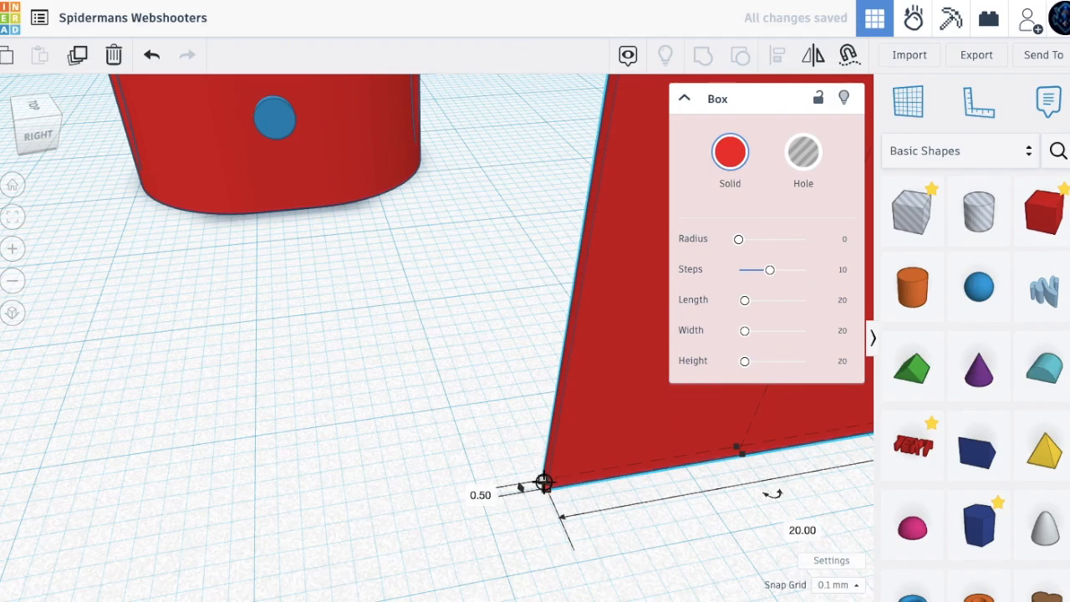
pyautogui.write('3')
pyautogui.press('Return')
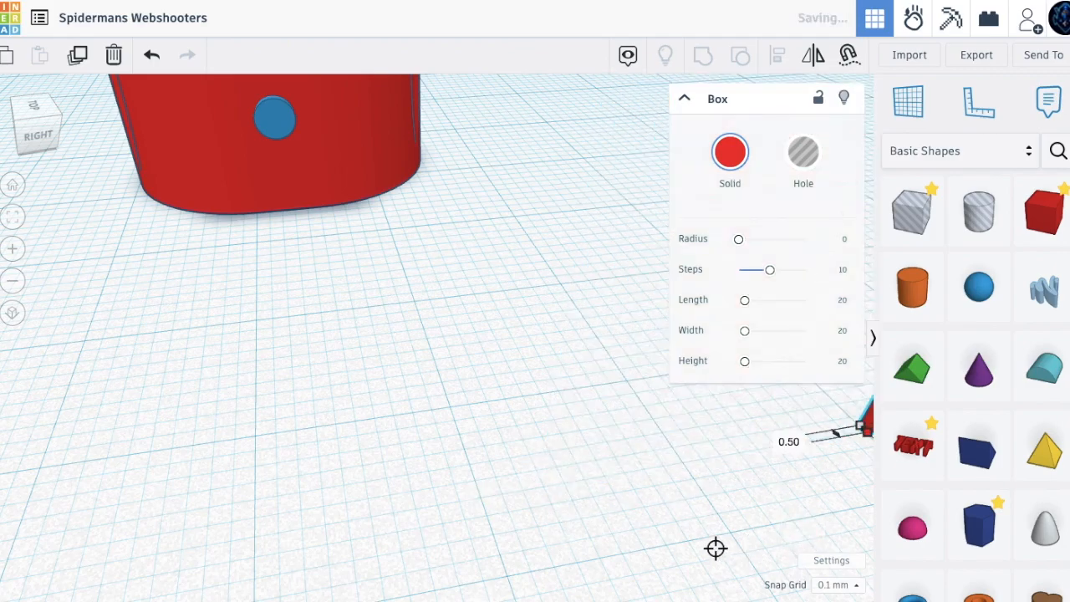
pyautogui.scroll(-5, 583, 421)
pyautogui.scroll(-3, 552, 412)
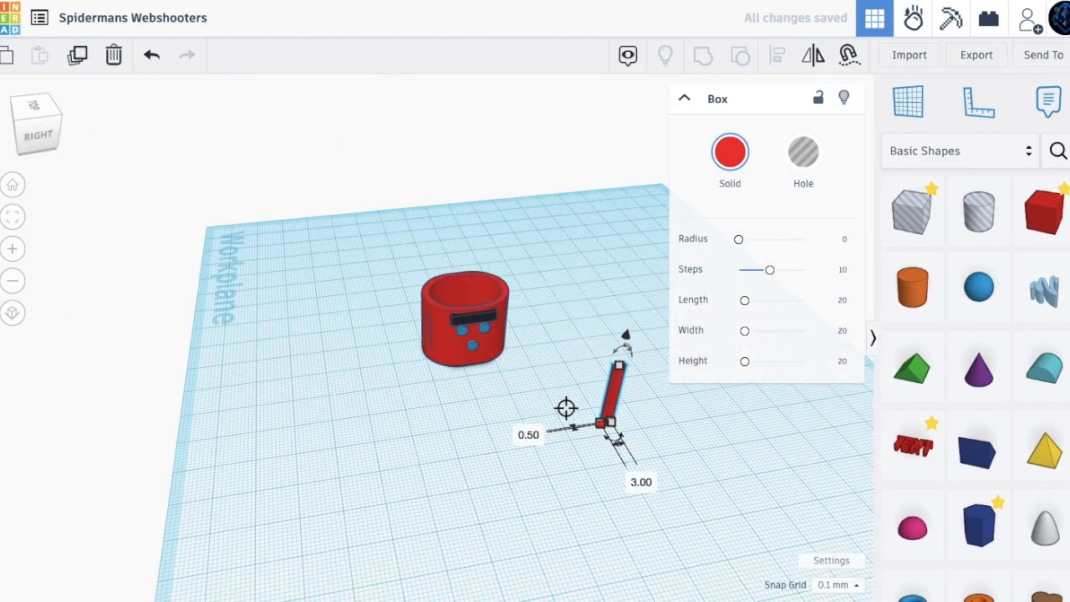
# Move the thin upright box onto the wristband's back wall and colour it black
pyautogui.moveTo(610, 389); pyautogui.dragTo(442, 186)
pyautogui.click(373, 306)
pyautogui.moveTo(372, 306); pyautogui.dragTo(769, 303, button='right')
pyautogui.scroll(1, 272, 342)
pyautogui.scroll(-1, 273, 342)
pyautogui.click(321, 328)
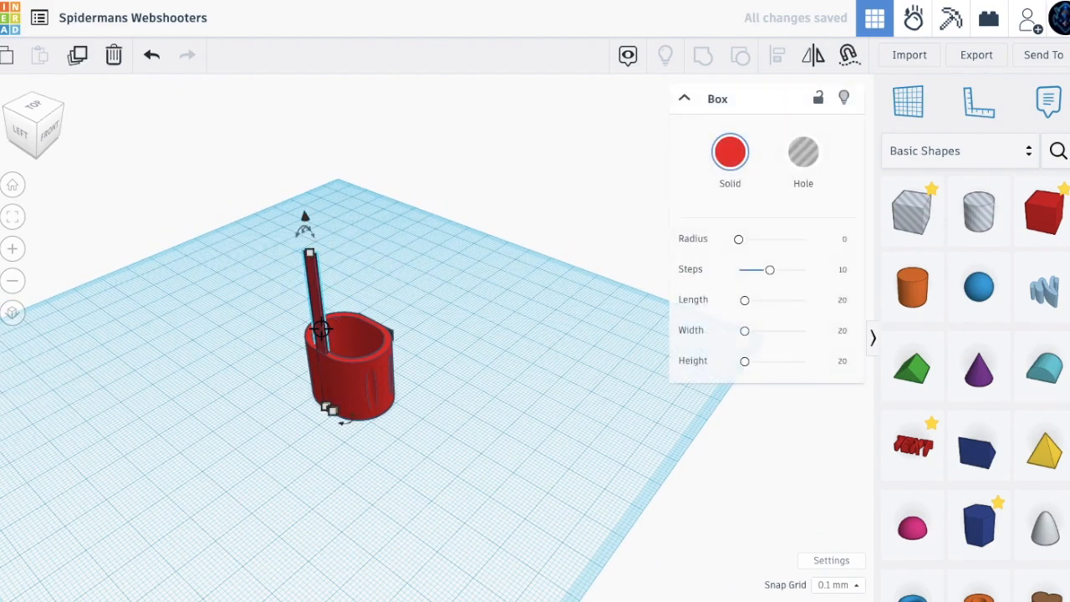
pyautogui.click(743, 160)
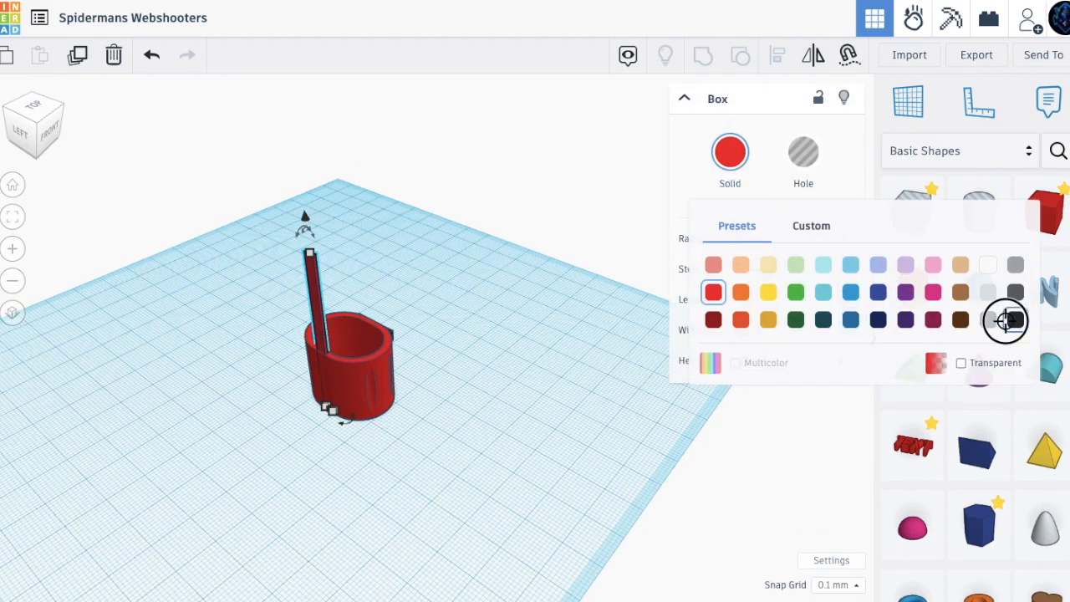
pyautogui.click(1006, 320)
pyautogui.click(277, 387)
# Add a cylinder in front of the wristband, 6 mm high with a 1.9 bevel
pyautogui.scroll(2, 278, 386)
pyautogui.moveTo(277, 386); pyautogui.dragTo(645, 268, button='right')
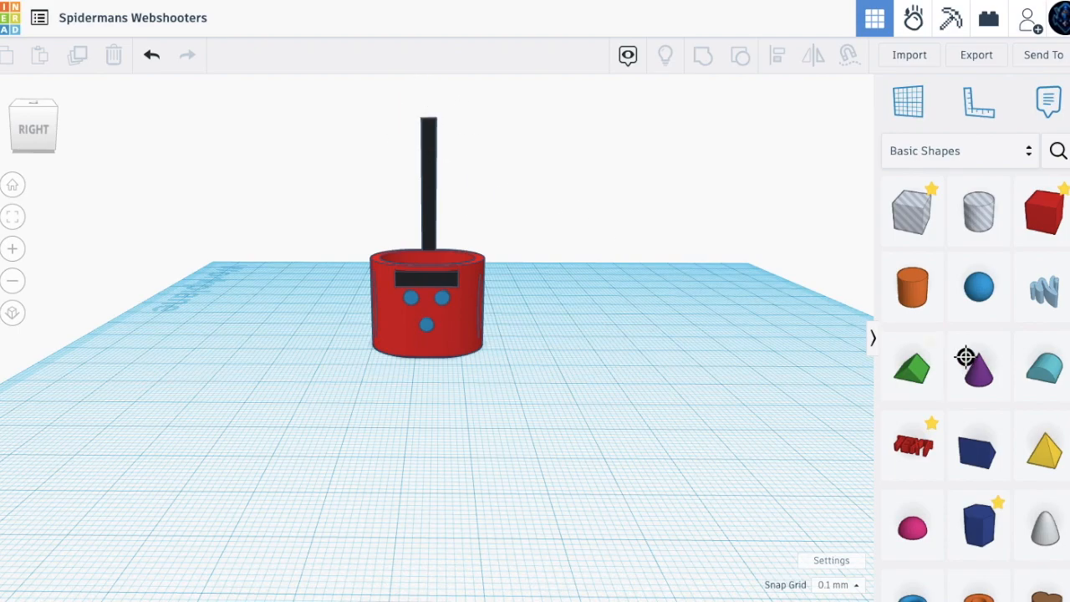
pyautogui.moveTo(924, 308); pyautogui.dragTo(514, 436)
pyautogui.moveTo(520, 314); pyautogui.dragTo(521, 392)
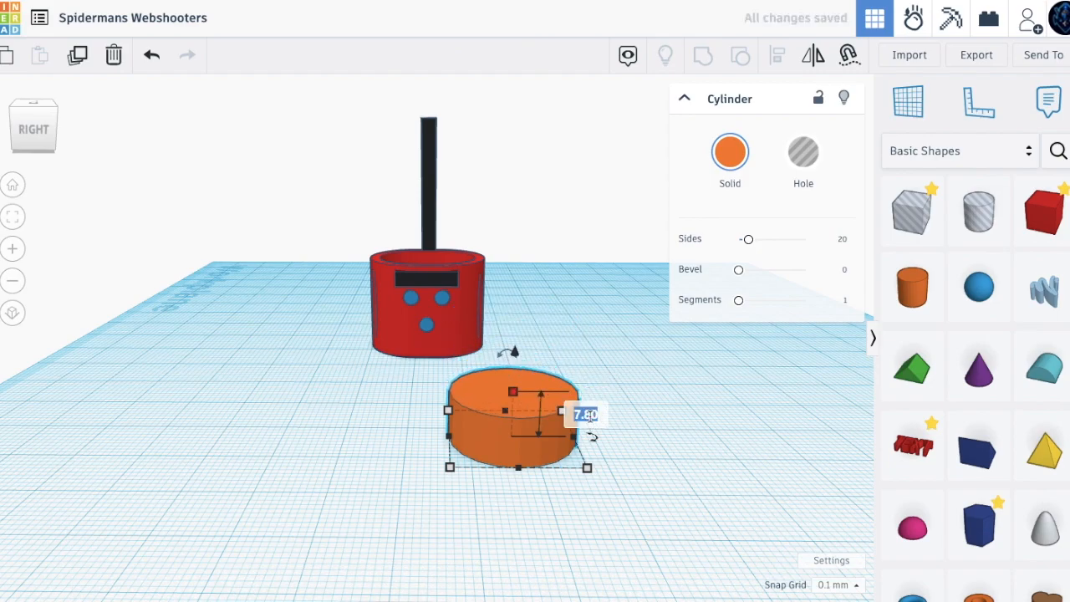
pyautogui.write('6')
pyautogui.press('Return')
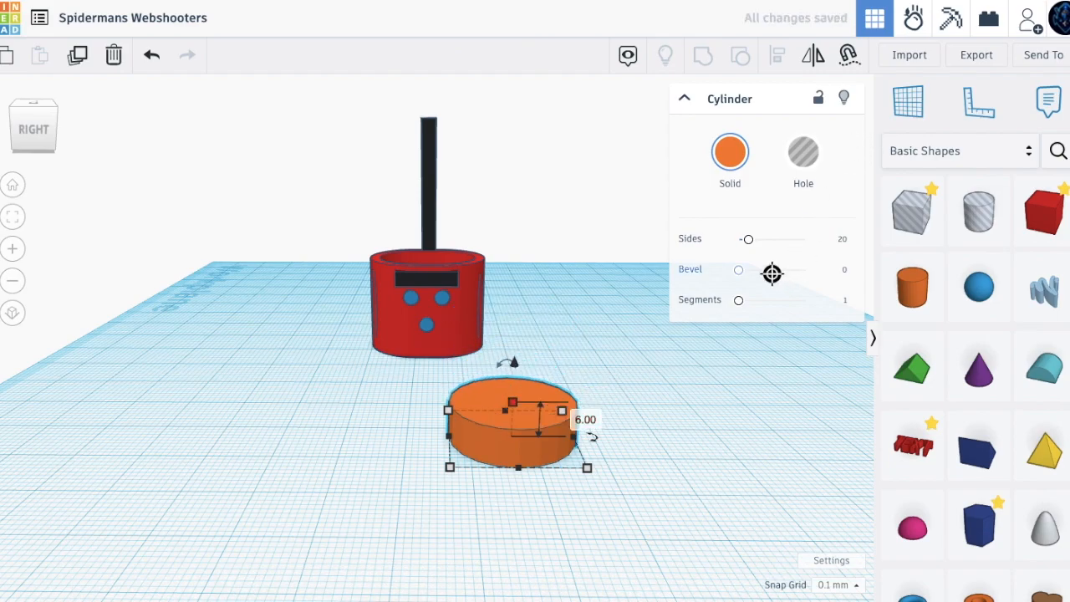
pyautogui.click(742, 268)
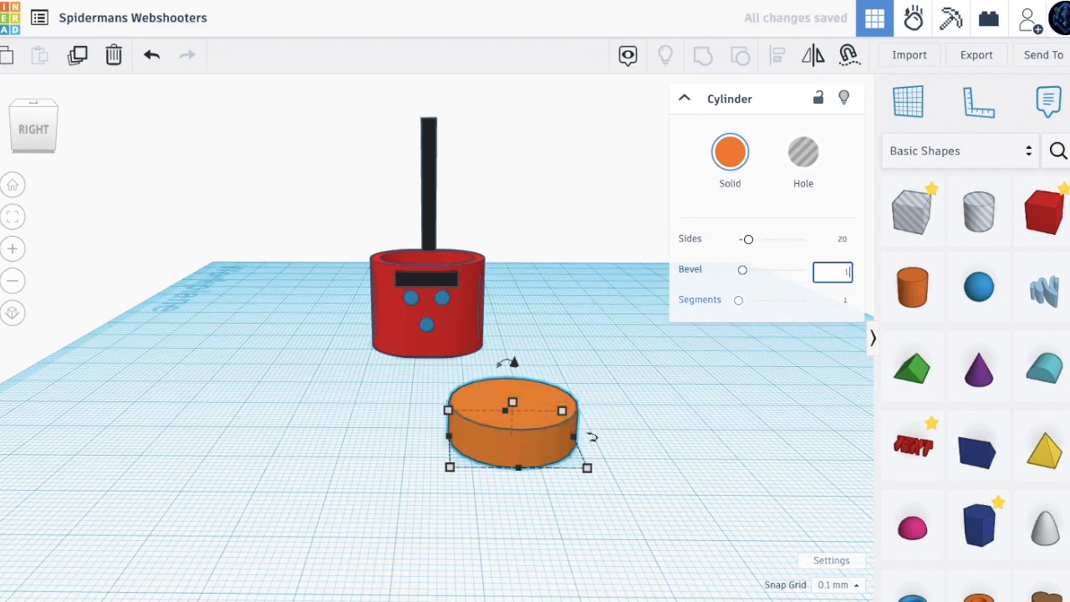
pyautogui.moveTo(778, 269); pyautogui.dragTo(788, 269)
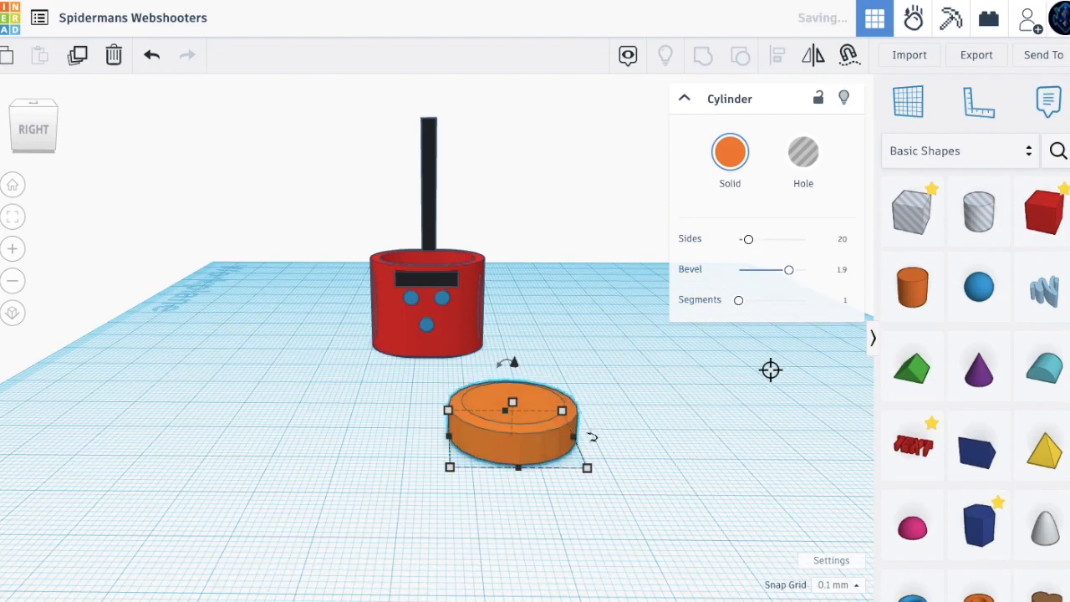
# Set the cylinder's sides to 64 and colour it red
pyautogui.click(700, 417)
pyautogui.click(561, 440)
pyautogui.moveTo(751, 241); pyautogui.dragTo(1028, 239)
pyautogui.click(743, 152)
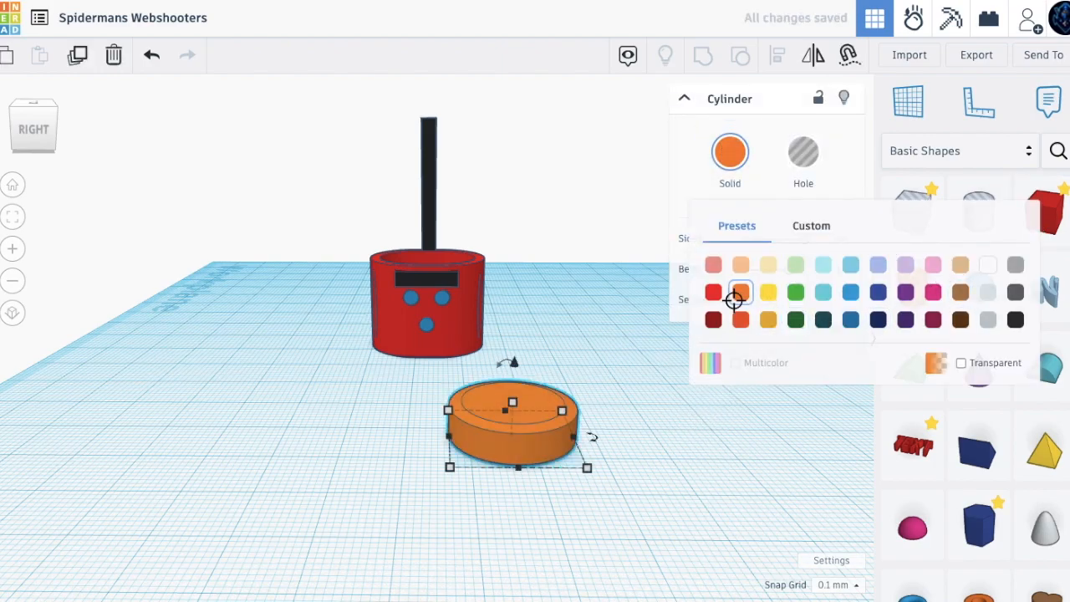
pyautogui.click(739, 294)
# Duplicate the red cylinder, with no bevel, and resize the copy slightly narrower and 5.9 mm high
pyautogui.scroll(5, 535, 417)
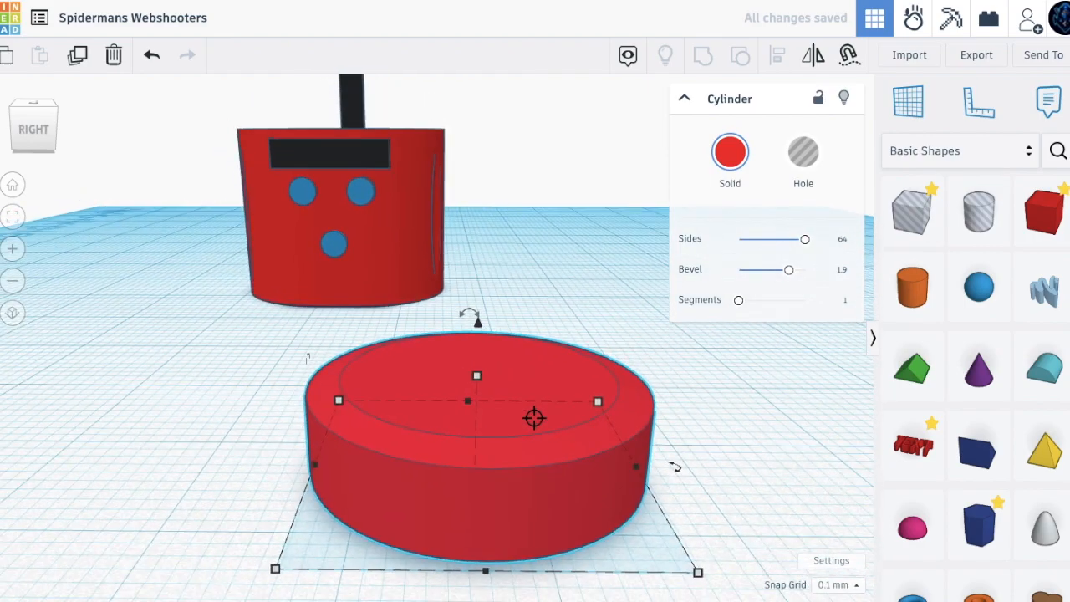
pyautogui.scroll(-1, 534, 418)
pyautogui.click(75, 59)
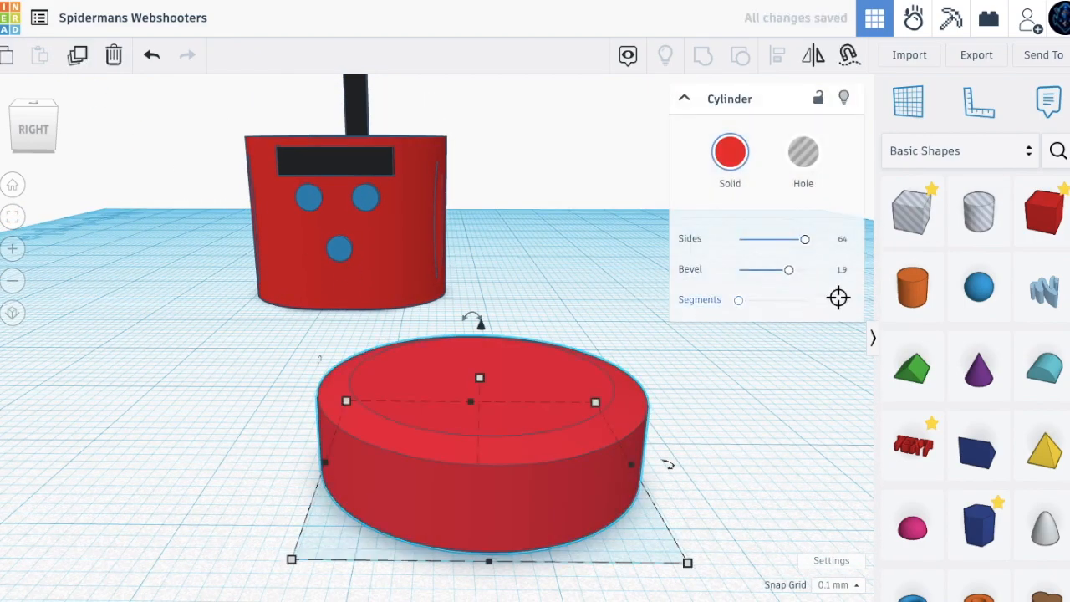
pyautogui.moveTo(783, 268); pyautogui.dragTo(727, 269)
pyautogui.moveTo(479, 378)
pyautogui.mouseDown()
pyautogui.moveTo(479, 397)
pyautogui.moveTo(473, 370)
pyautogui.moveTo(475, 381)
pyautogui.mouseUp()
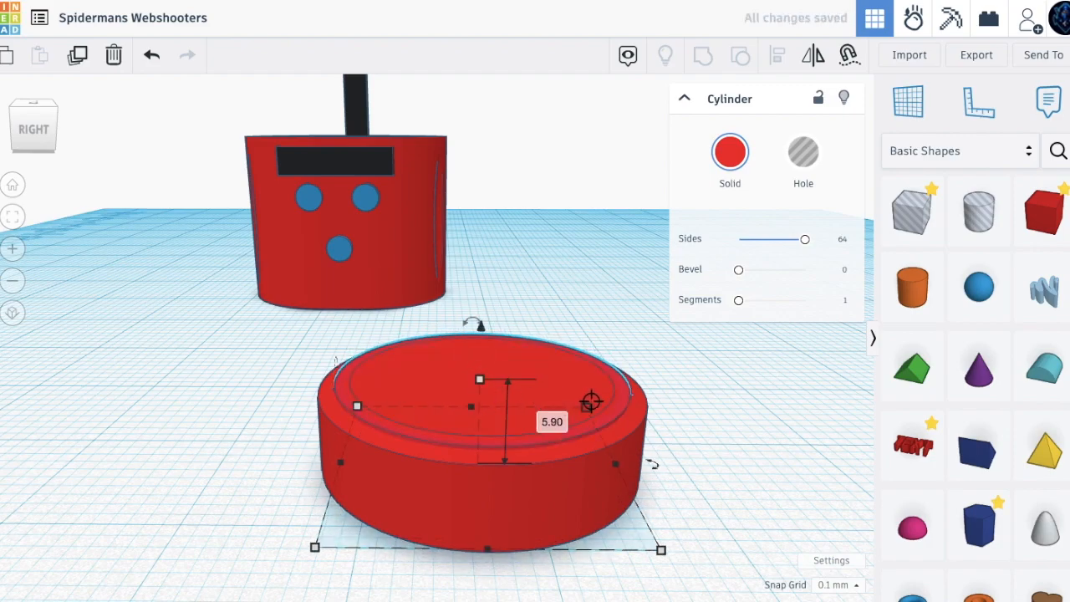
# Colour the inner cylinder copy white so it forms a rim inside the red disc
pyautogui.scroll(10, 591, 401)
pyautogui.scroll(-5, 590, 402)
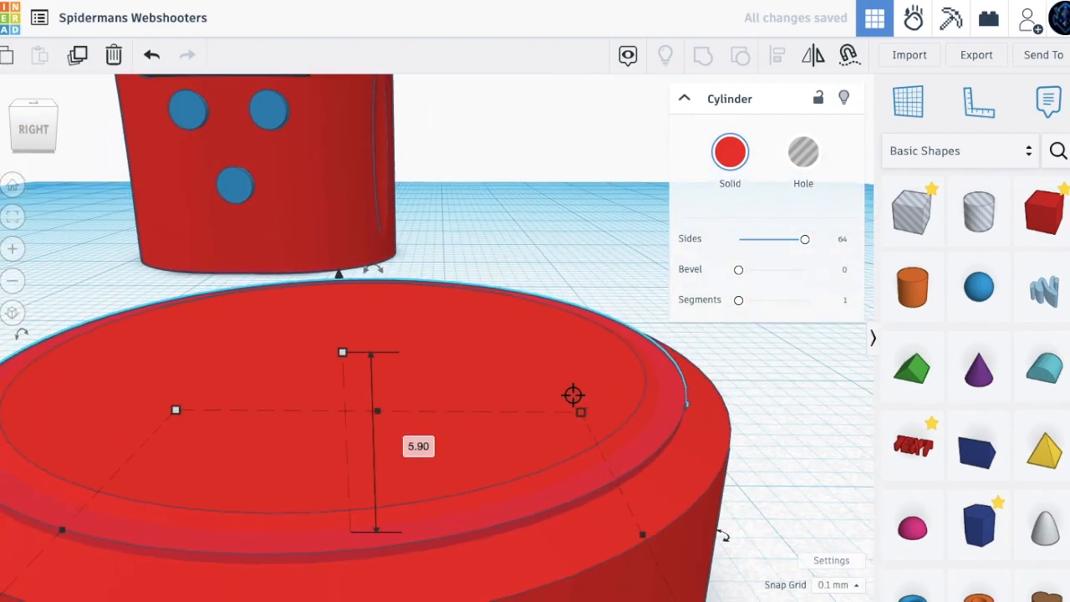
pyautogui.click(729, 152)
pyautogui.click(985, 265)
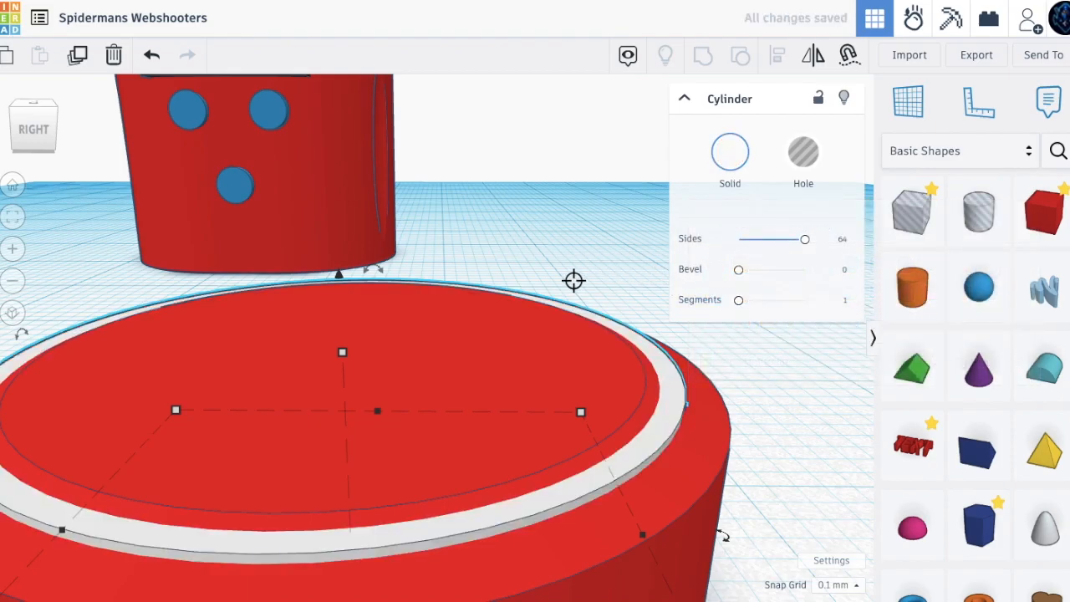
# Duplicate the white cylinder and resize the copy slightly narrower and 6.3 mm high
pyautogui.scroll(-5, 573, 281)
pyautogui.moveTo(573, 282); pyautogui.dragTo(567, 407, button='right')
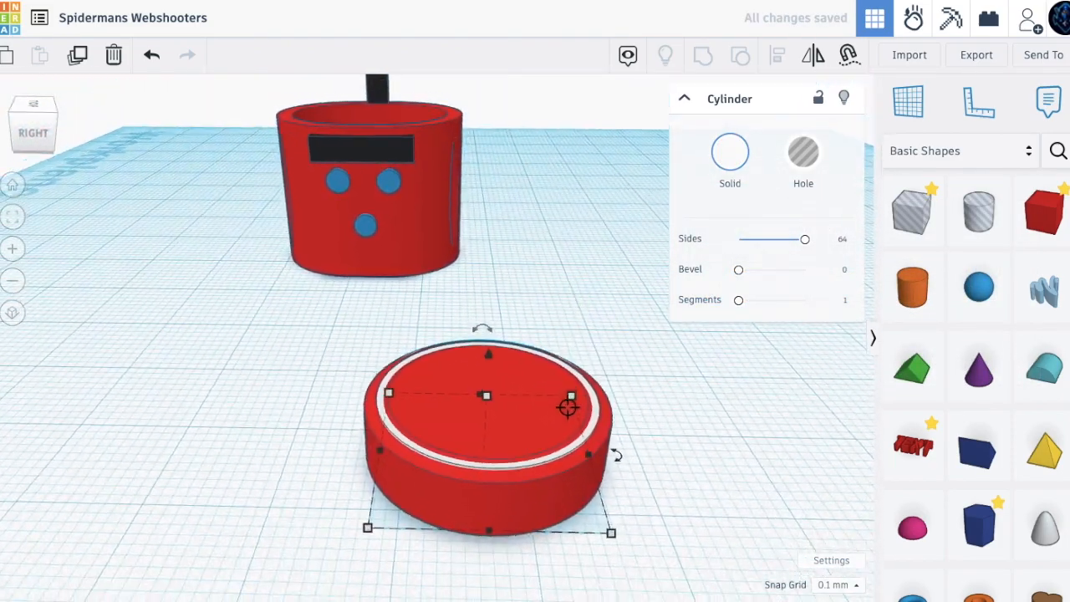
pyautogui.click(74, 53)
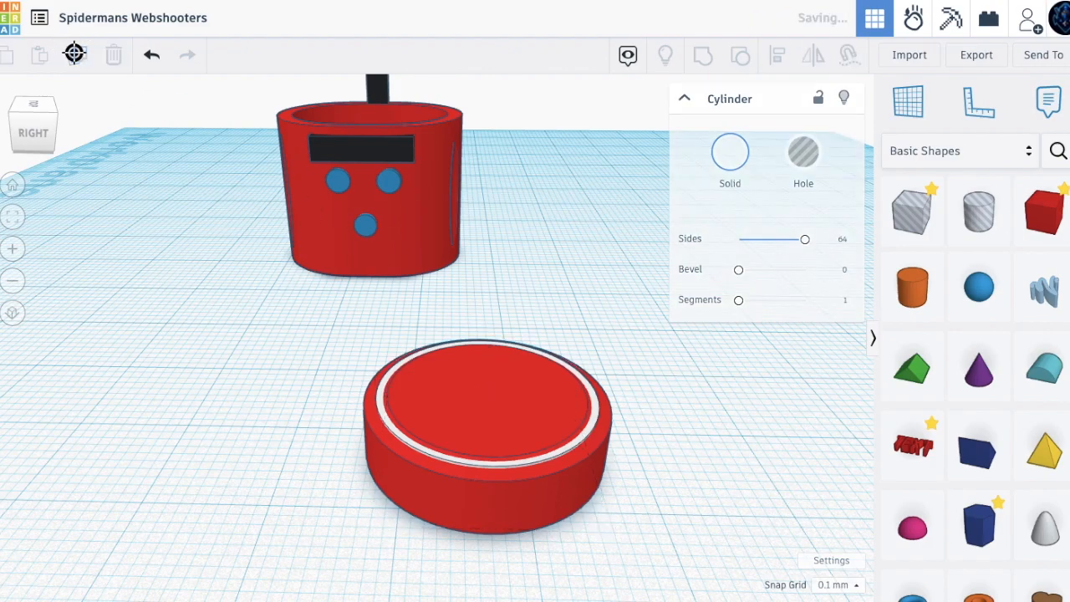
pyautogui.click(486, 392)
pyautogui.moveTo(489, 394)
pyautogui.mouseDown()
pyautogui.moveTo(487, 420)
pyautogui.moveTo(480, 372)
pyautogui.moveTo(488, 401)
pyautogui.moveTo(484, 386)
pyautogui.mouseUp()
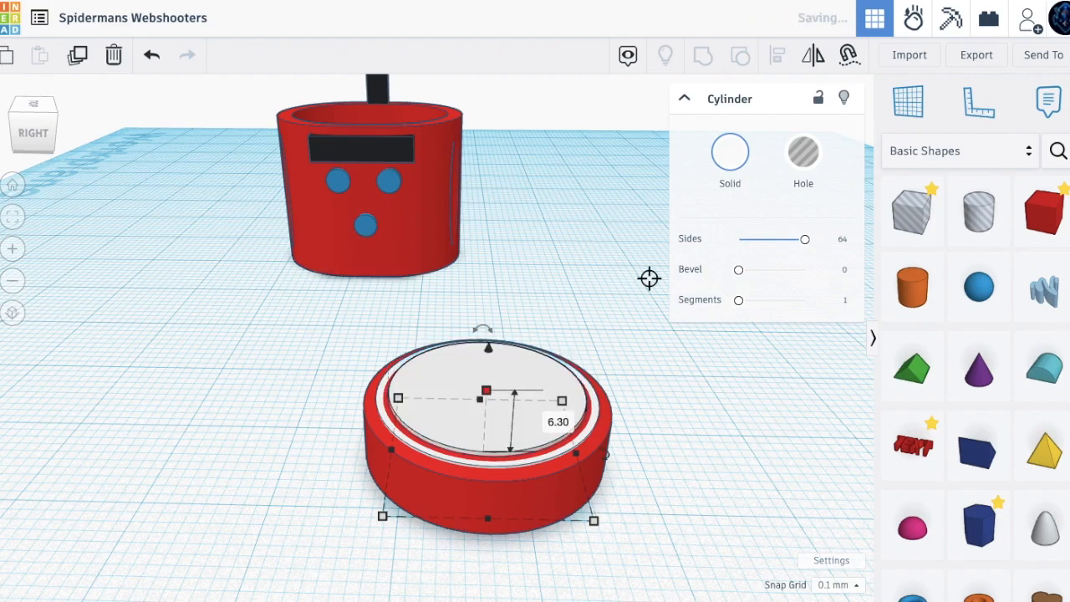
# Colour the innermost cylinder blue
pyautogui.click(726, 170)
pyautogui.click(848, 290)
pyautogui.click(701, 454)
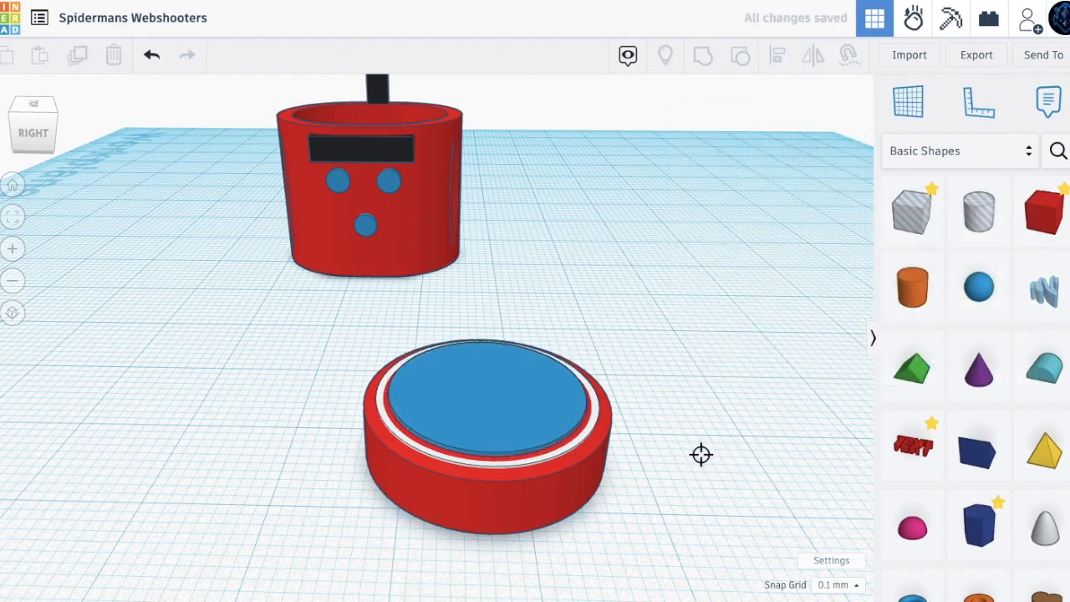
# Select the three nested cylinders and rotate them 90° so the disc stands upright
pyautogui.scroll(-2, 700, 454)
pyautogui.moveTo(660, 488); pyautogui.dragTo(537, 387)
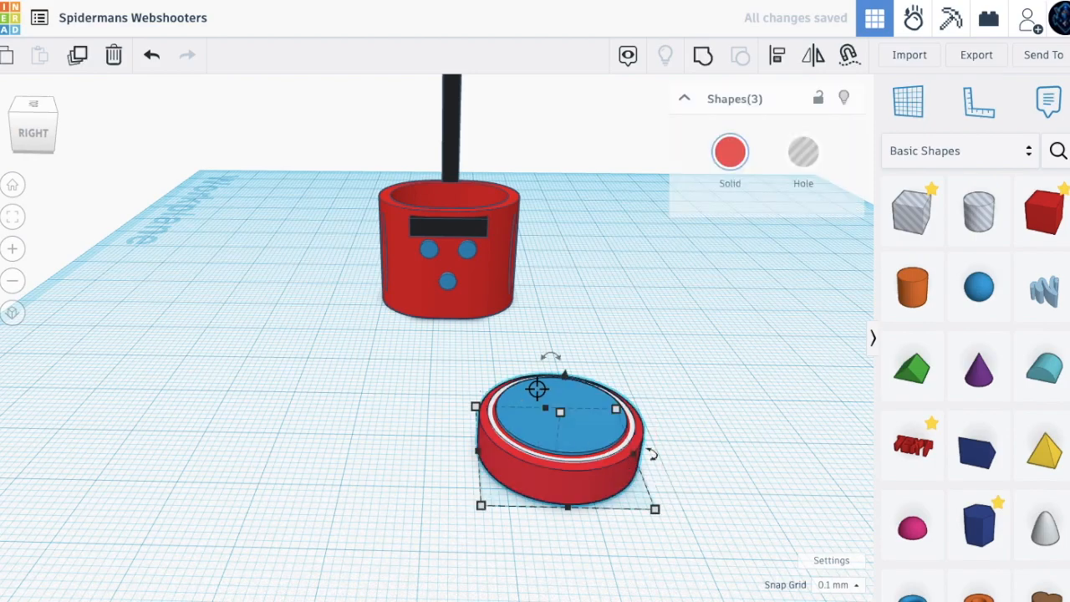
pyautogui.moveTo(456, 396); pyautogui.dragTo(434, 386, button='right')
pyautogui.moveTo(434, 387); pyautogui.dragTo(401, 427)
pyautogui.scroll(-2, 474, 510)
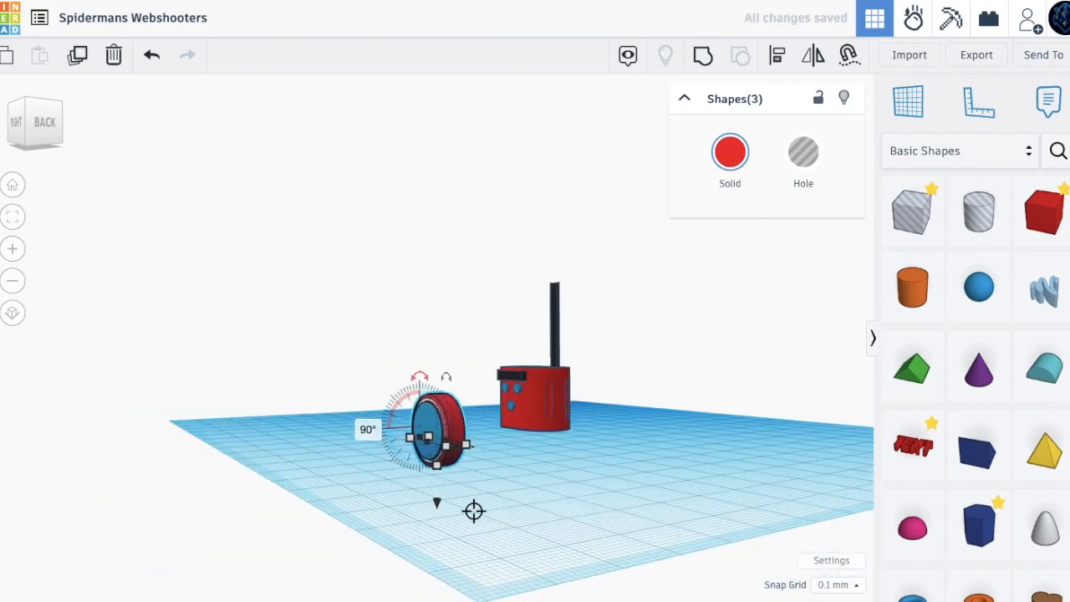
# Raise the upright disc and move it above the wristband, near the tall black strip
pyautogui.moveTo(441, 503); pyautogui.dragTo(437, 392)
pyautogui.moveTo(436, 313); pyautogui.dragTo(518, 323)
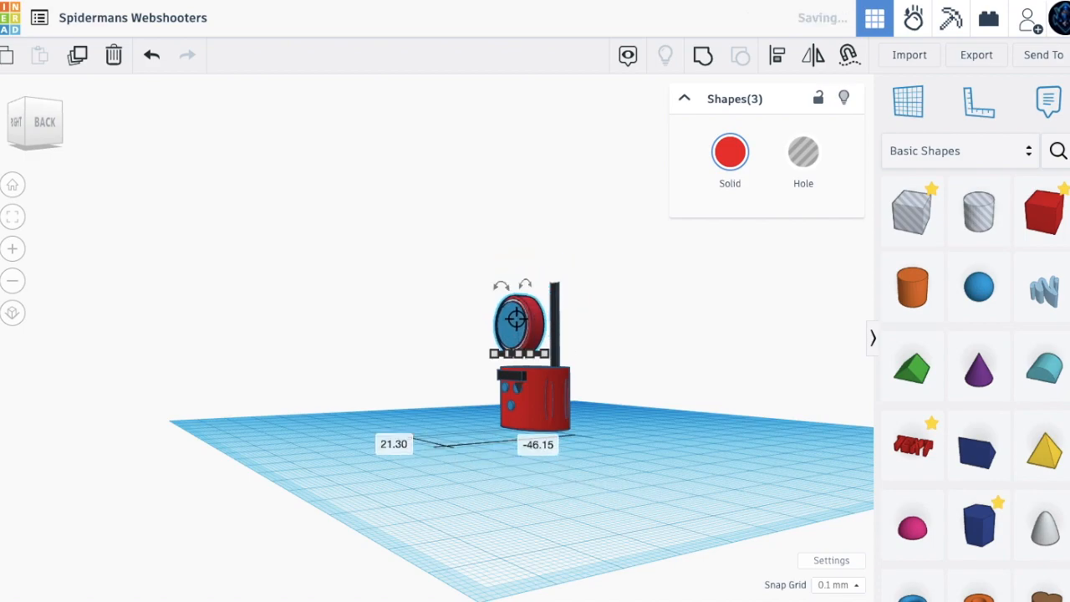
pyautogui.moveTo(525, 324); pyautogui.dragTo(702, 340, button='right')
pyautogui.moveTo(485, 304); pyautogui.dragTo(491, 336, button='right')
pyautogui.scroll(10, 491, 336)
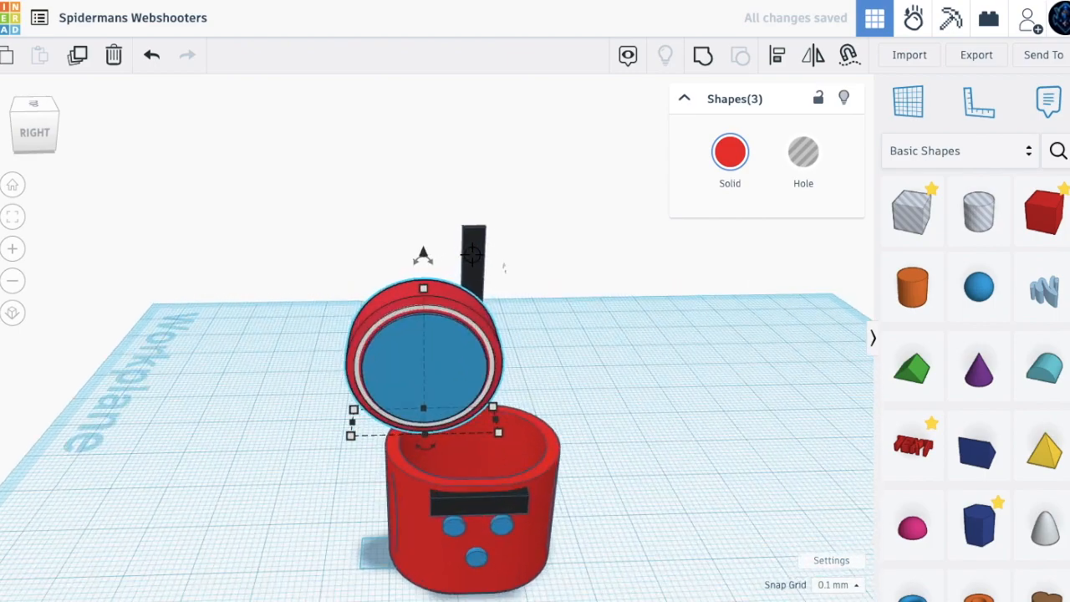
# Scale the disc down proportionally and centre it on the upper end of the tall black strip
pyautogui.moveTo(502, 267); pyautogui.dragTo(544, 240)
pyautogui.moveTo(472, 231); pyautogui.dragTo(455, 67)
pyautogui.keyDown('shift'); pyautogui.moveTo(477, 108); pyautogui.dragTo(476, 197); pyautogui.keyUp('shift')
pyautogui.rightClick(382, 199)
pyautogui.click(667, 205)
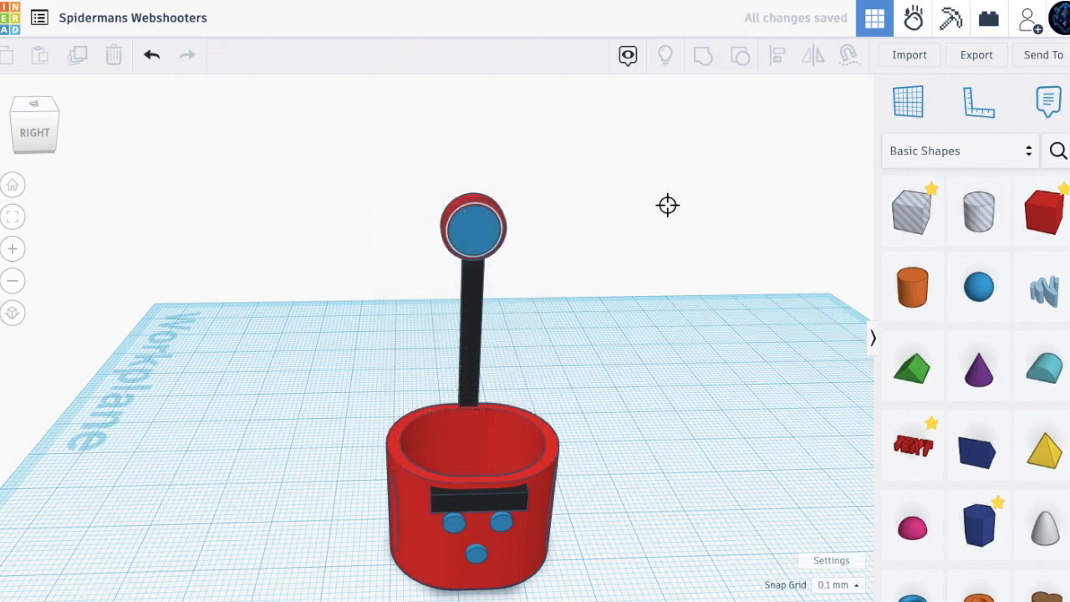
# Group the disc's three cylinders and make the group multicolour to keep their individual colours
pyautogui.moveTo(395, 212); pyautogui.dragTo(548, 213)
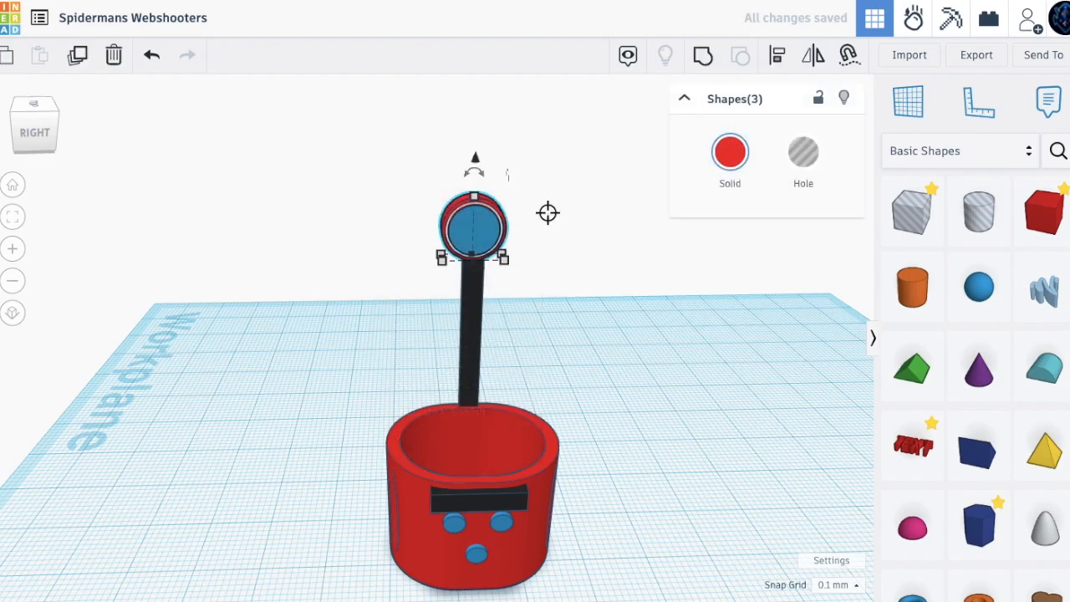
pyautogui.click(700, 53)
pyautogui.click(736, 165)
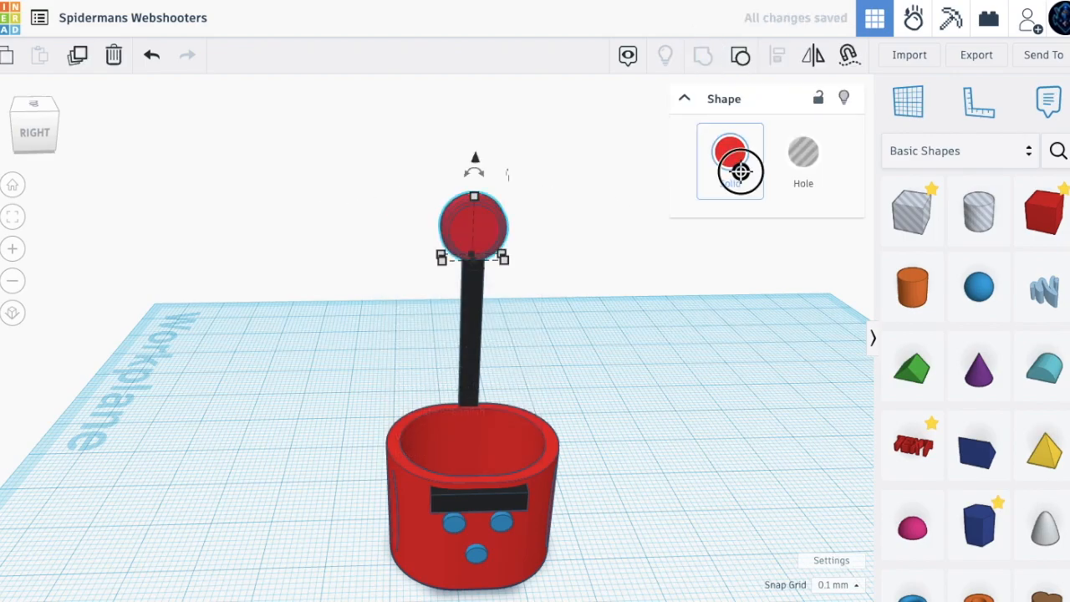
pyautogui.click(728, 368)
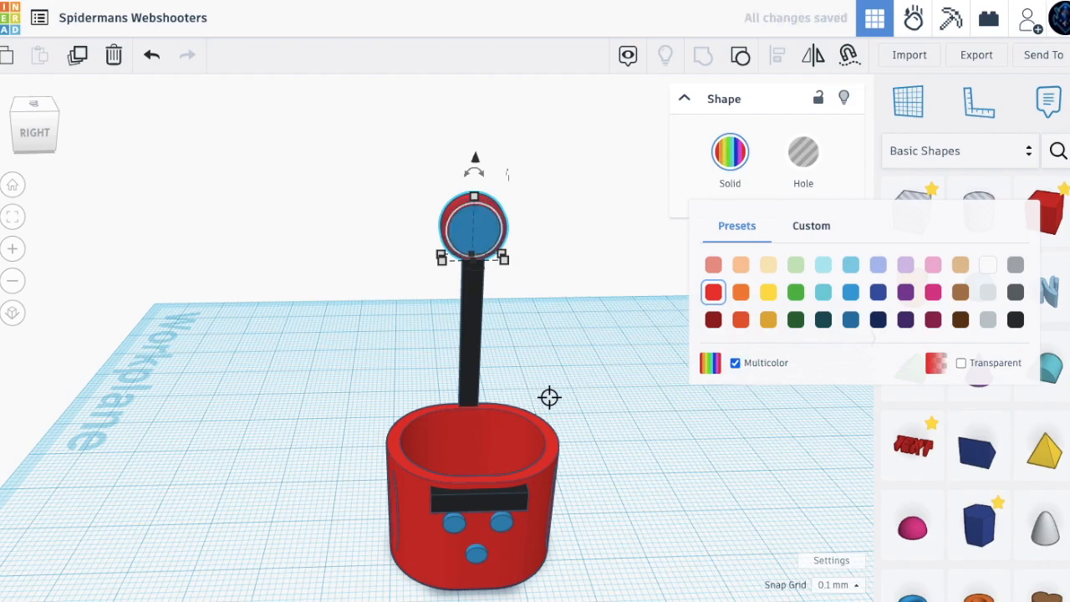
pyautogui.click(595, 390)
# Mirror the grouped disc front to back so its blue face points away from the wristband
pyautogui.click(487, 246)
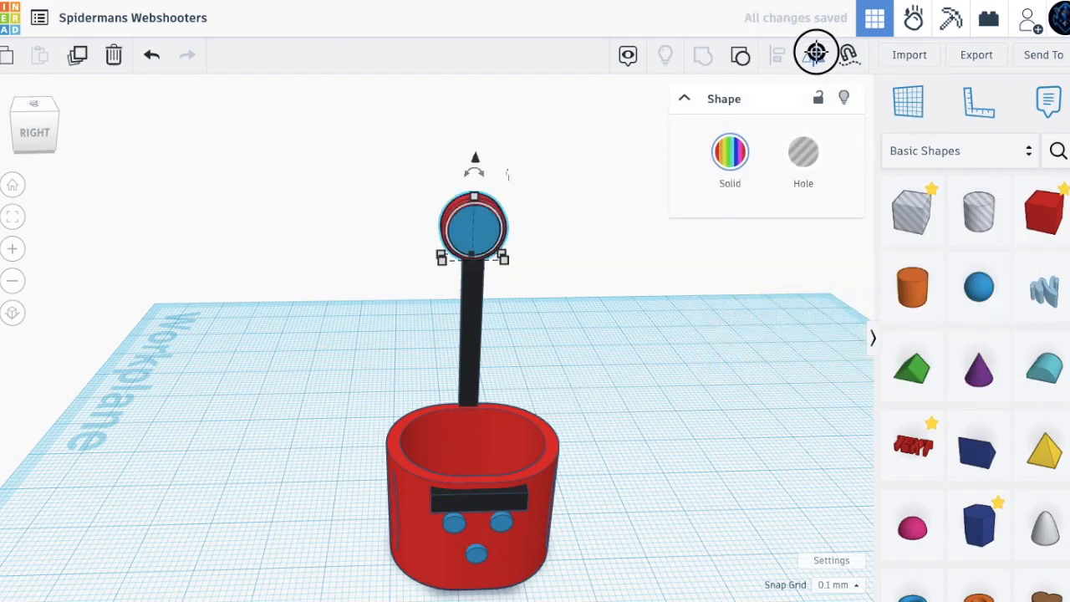
pyautogui.moveTo(540, 241); pyautogui.dragTo(359, 330, button='right')
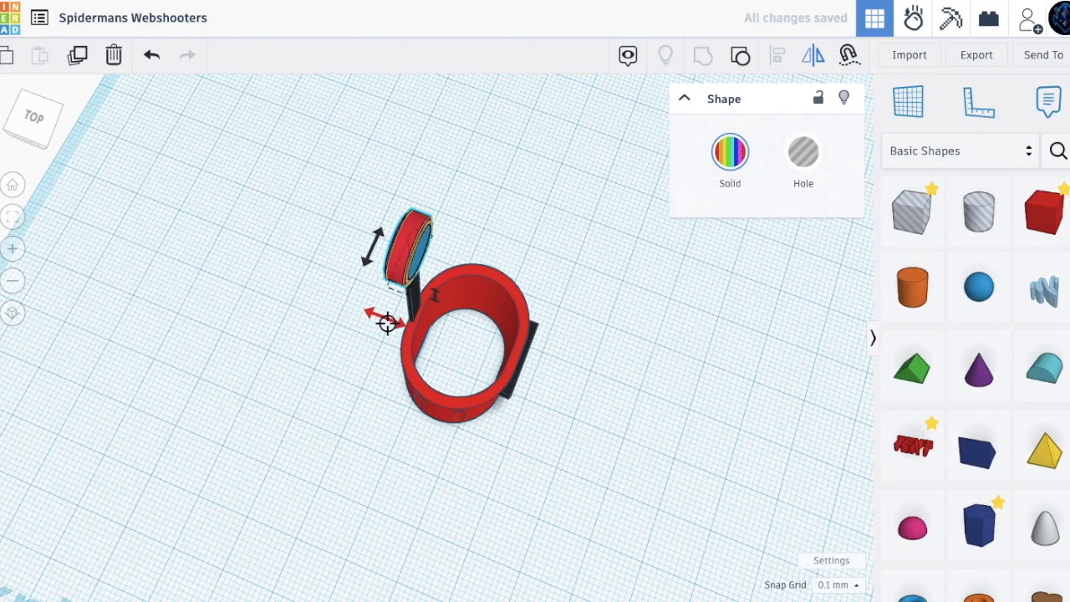
pyautogui.click(616, 337)
# Add a paraboloid beside the wristband and rotate it 180° so its tip points down
pyautogui.moveTo(451, 253); pyautogui.dragTo(749, 157, button='right')
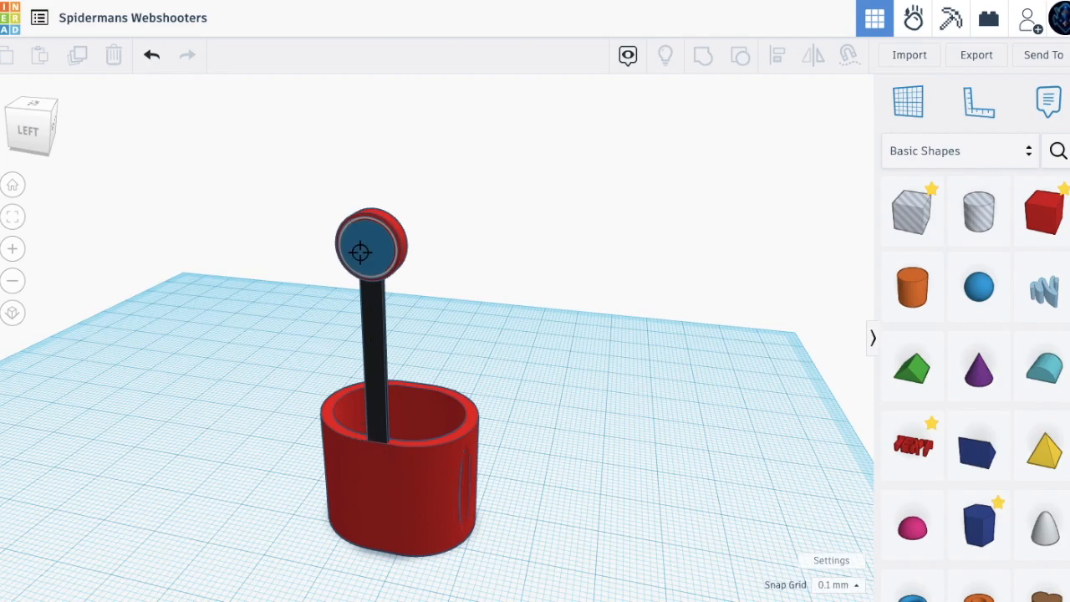
pyautogui.moveTo(473, 268); pyautogui.dragTo(561, 240, button='right')
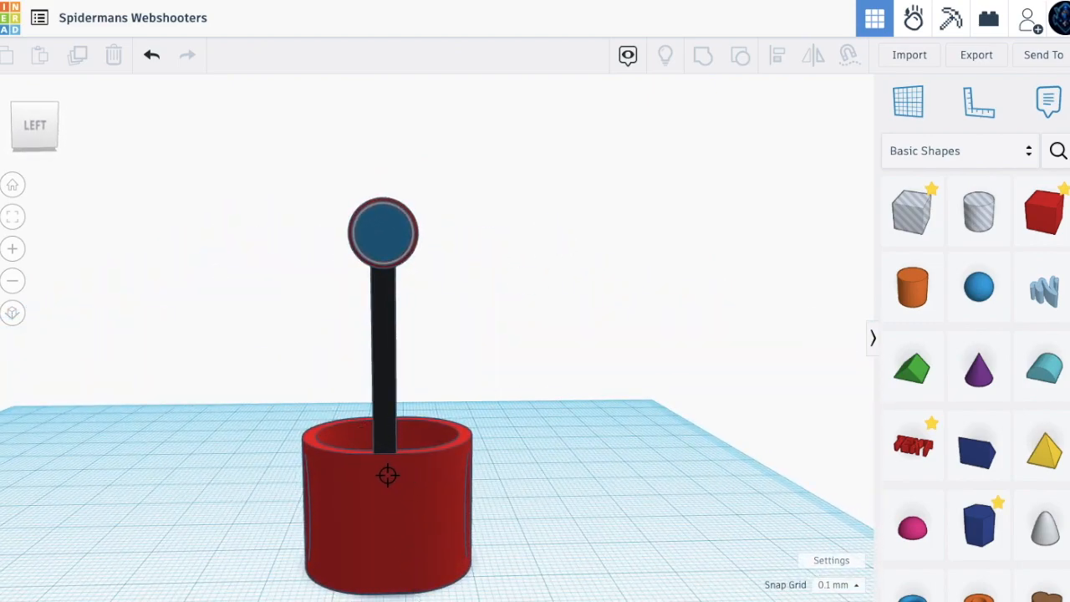
pyautogui.moveTo(1046, 544); pyautogui.dragTo(616, 509)
pyautogui.moveTo(610, 382); pyautogui.dragTo(709, 447)
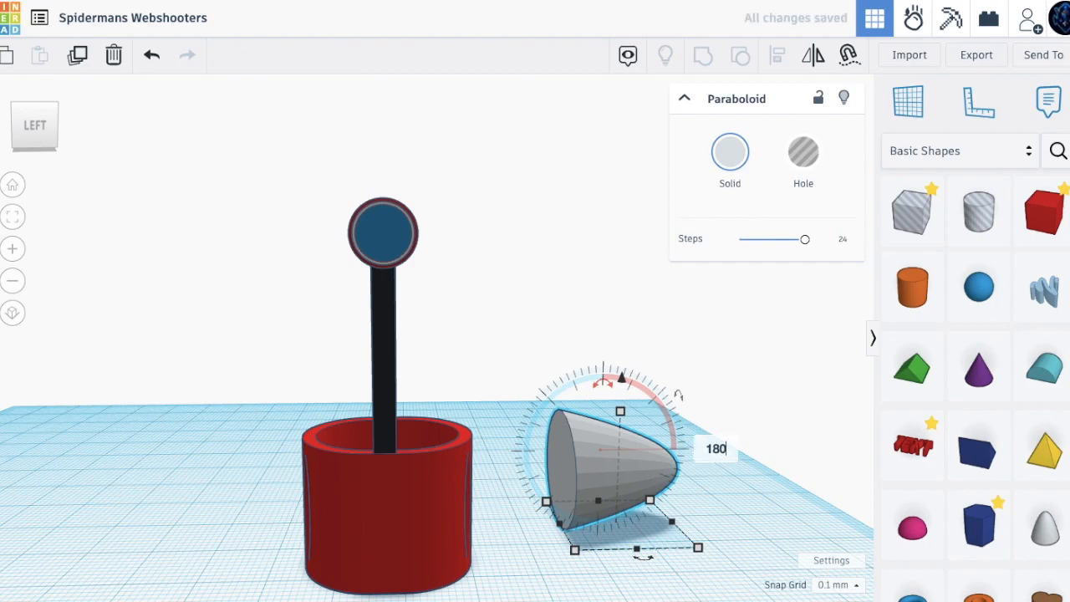
pyautogui.write('180')
pyautogui.press('Return')
pyautogui.click(800, 461)
# Narrow the paraboloid and centre it on the wristband's back wall below the black strip
pyautogui.moveTo(616, 436); pyautogui.dragTo(367, 490)
pyautogui.moveTo(451, 573); pyautogui.dragTo(363, 566)
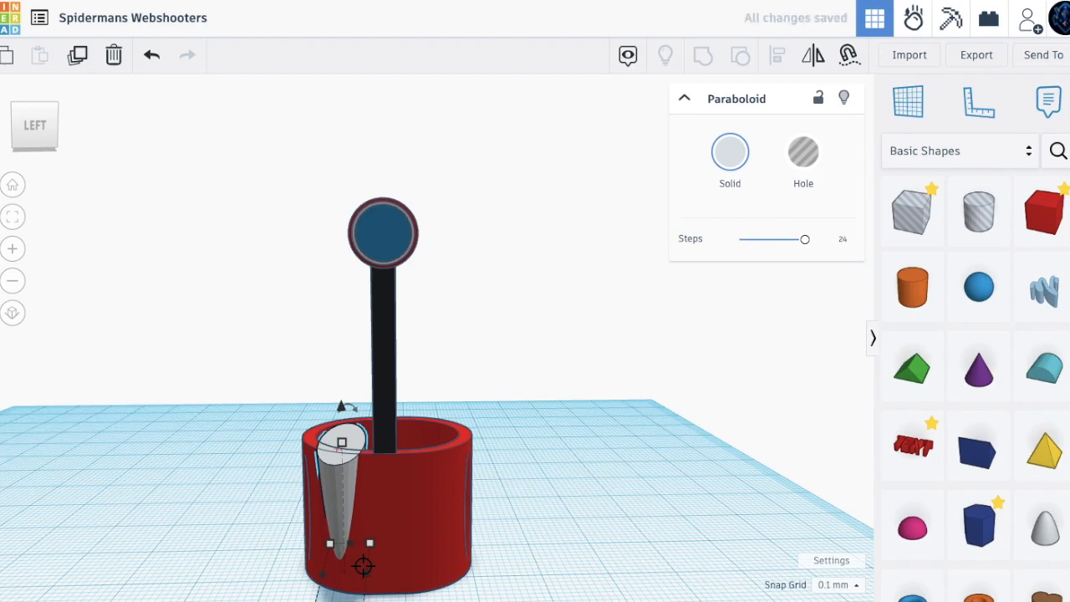
pyautogui.moveTo(332, 502); pyautogui.dragTo(377, 506)
# Shift the paraboloid further across the wristband's back wall and reduce its narrow side to 4.7 mm
pyautogui.moveTo(454, 507); pyautogui.dragTo(577, 535, button='right')
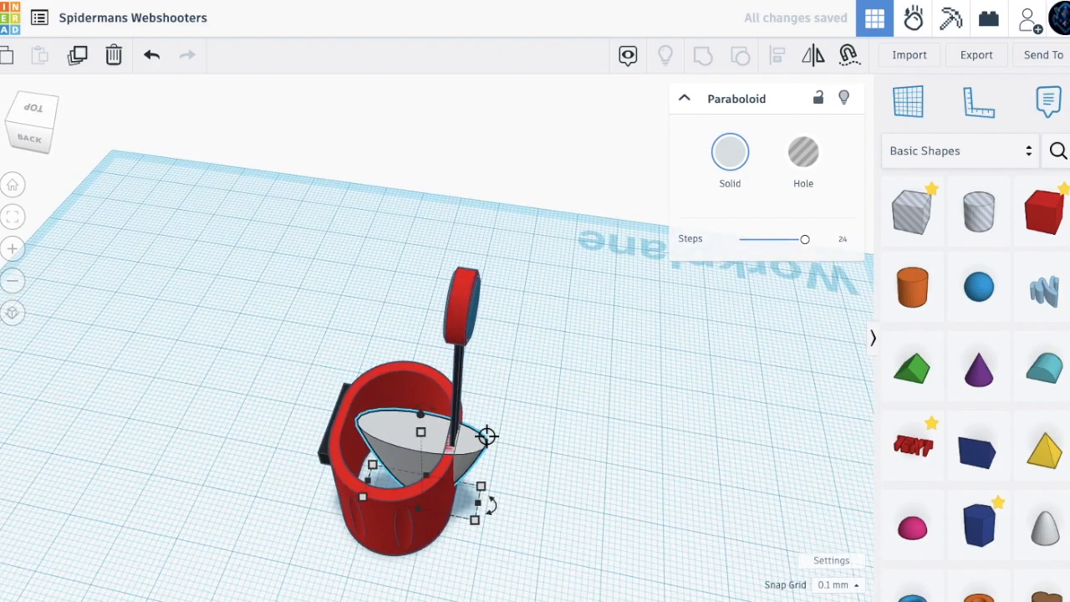
pyautogui.press('Left')
pyautogui.press('Left')
pyautogui.press('Left')
pyautogui.press('Left')
pyautogui.press('Left')
pyautogui.press('Left')
pyautogui.press('Left')
pyautogui.press('Left')
pyautogui.press('Left')
pyautogui.press('Left')
pyautogui.moveTo(414, 509); pyautogui.dragTo(410, 499)
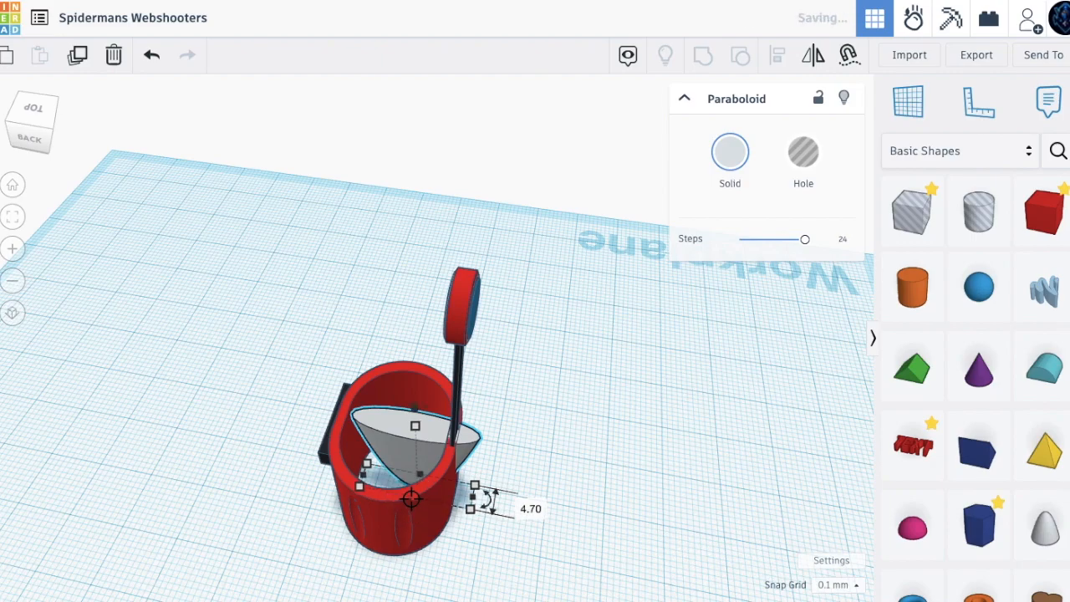
pyautogui.press('Left')
pyautogui.press('Left')
pyautogui.press('Left')
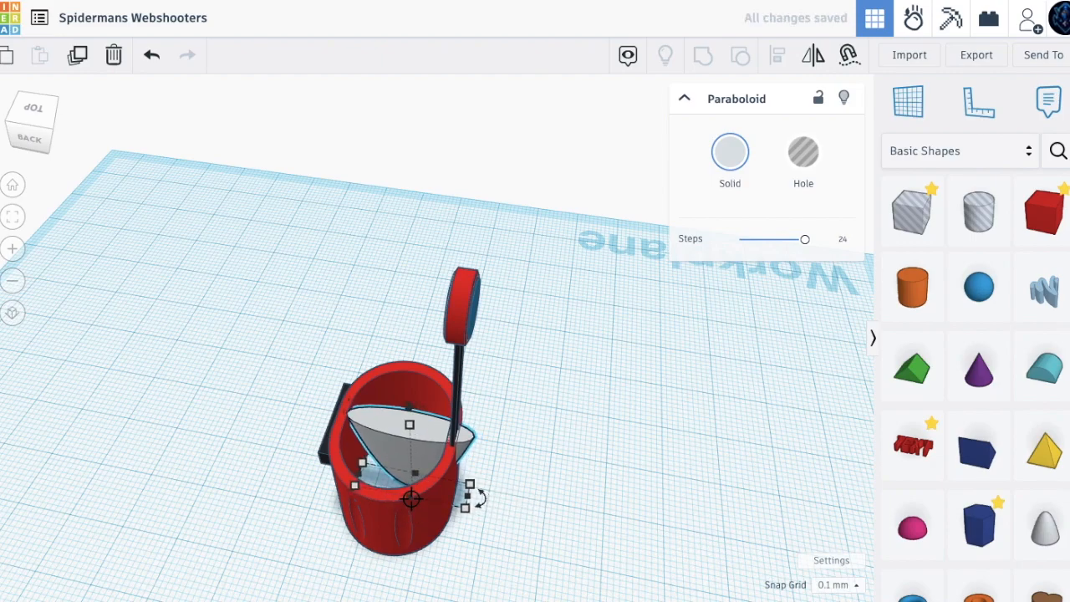
# Place a box hole over the wristband's interior and group it with the paraboloid to cut away the part inside the band
pyautogui.moveTo(913, 205); pyautogui.dragTo(384, 474)
pyautogui.click(473, 446)
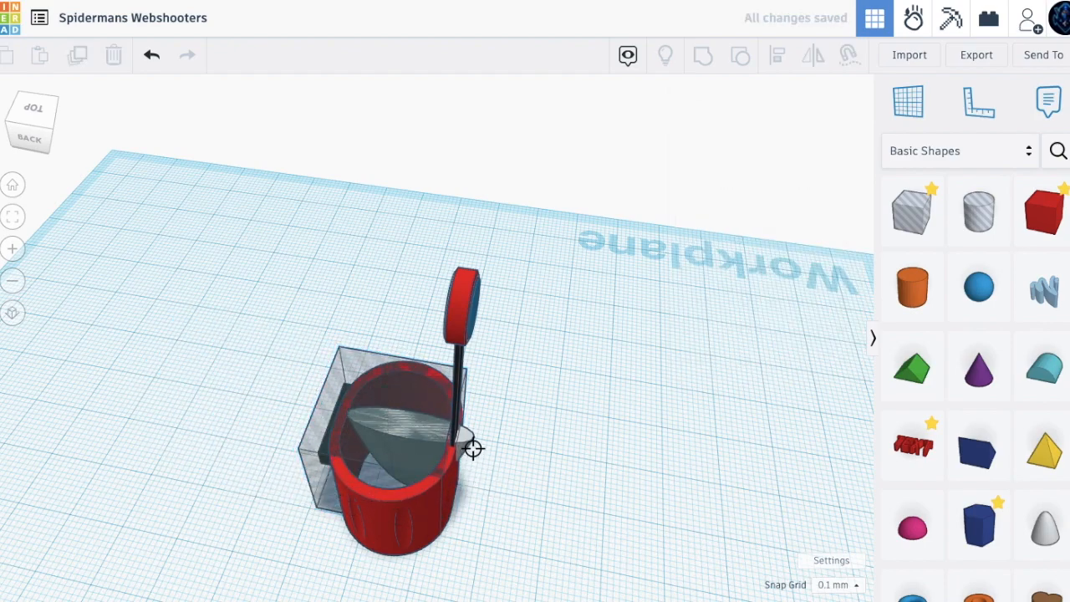
pyautogui.click(467, 441)
pyautogui.keyDown('shift'); pyautogui.click(372, 375); pyautogui.keyUp('shift')
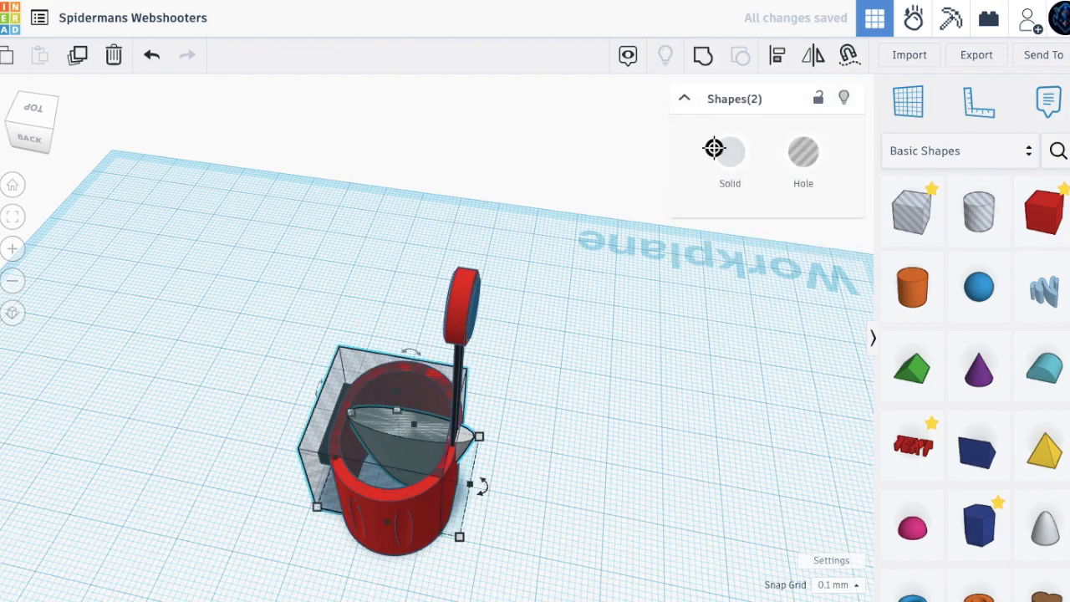
pyautogui.click(708, 54)
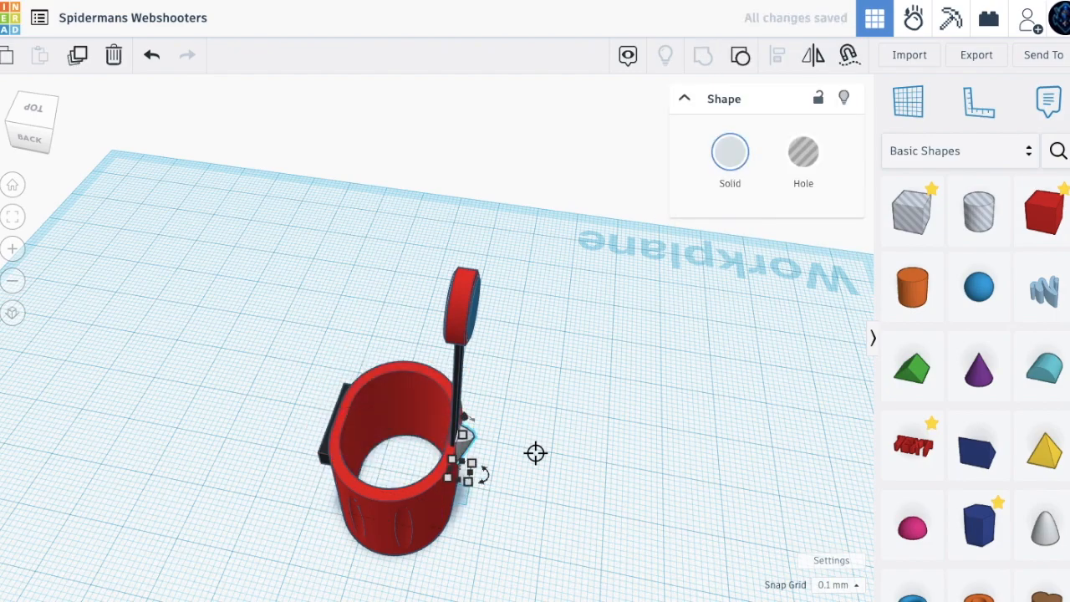
# Colour the trimmed paraboloid mount preset red to match the wristband
pyautogui.moveTo(535, 454); pyautogui.dragTo(506, 394, button='right')
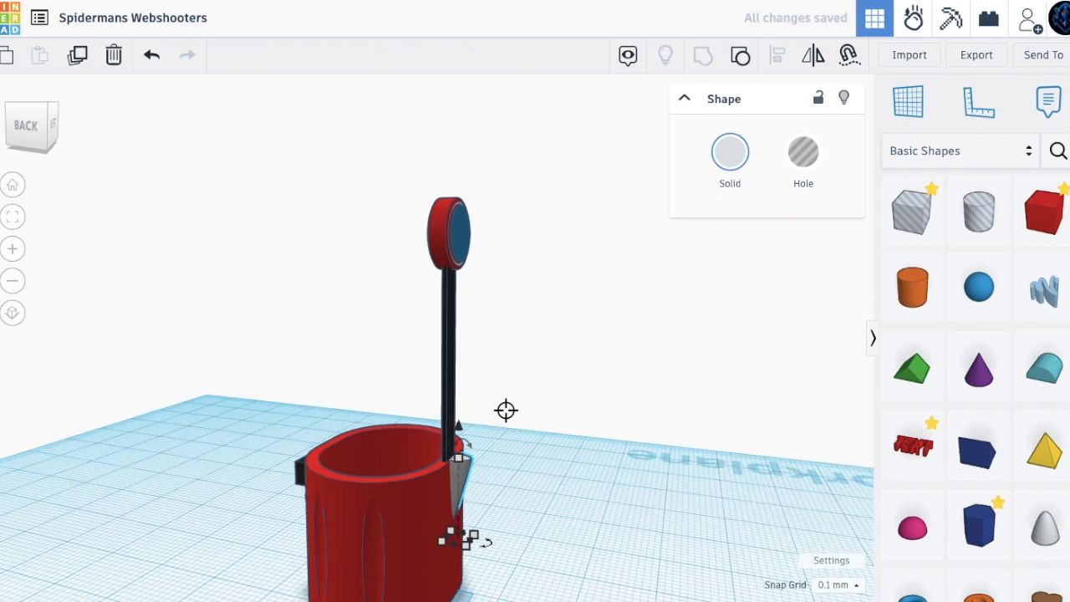
pyautogui.click(725, 183)
pyautogui.click(708, 291)
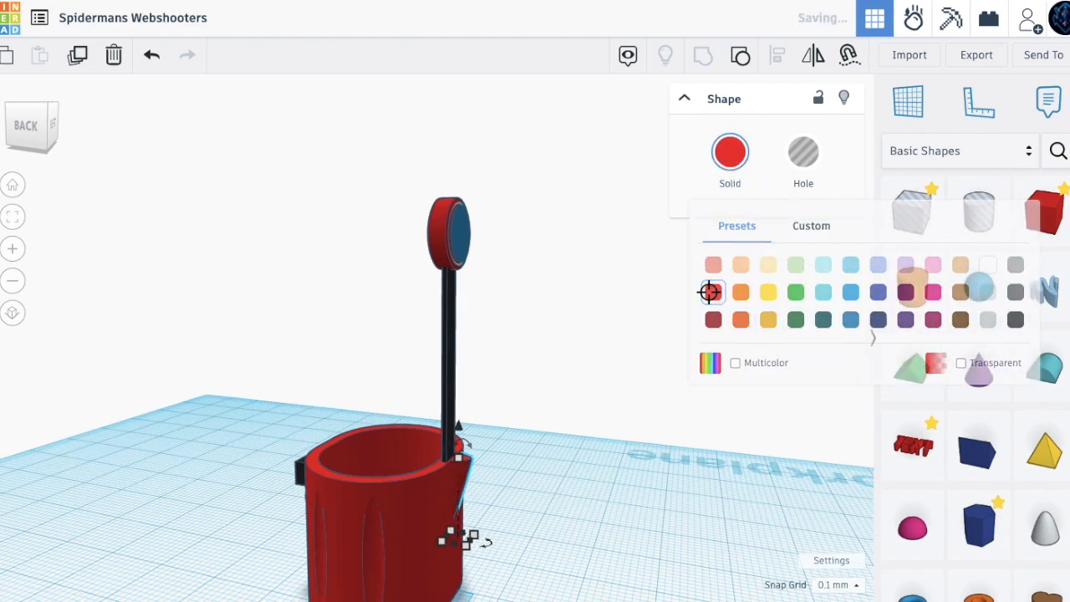
pyautogui.click(616, 397)
pyautogui.click(467, 478)
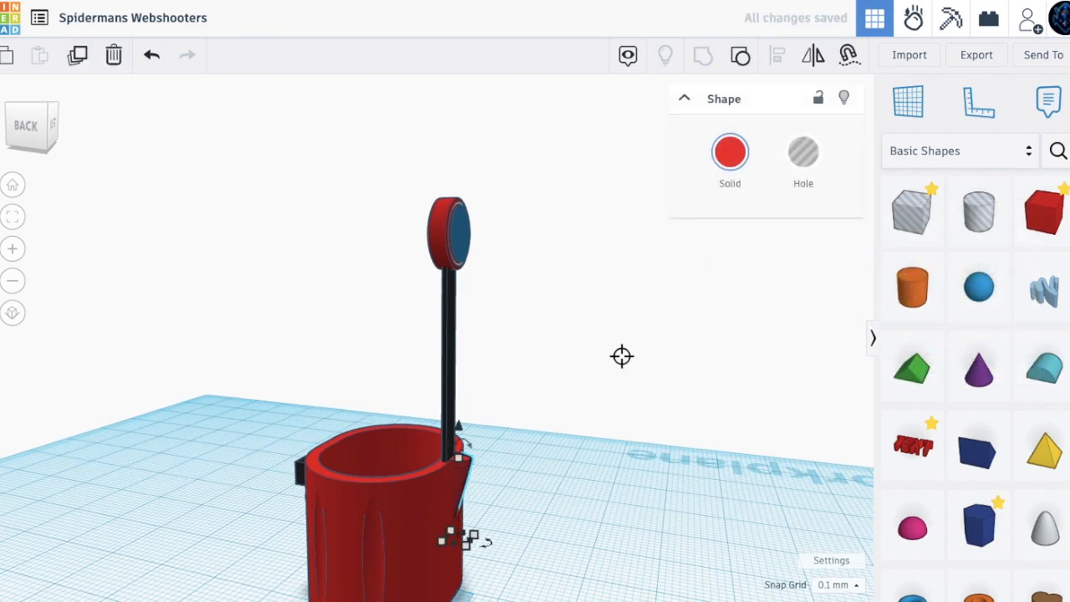
pyautogui.click(732, 150)
pyautogui.click(618, 477)
# Select all the web-shooter parts and align them to their common centre across the wristband's width
pyautogui.moveTo(617, 477); pyautogui.dragTo(301, 262, button='right')
pyautogui.moveTo(527, 444); pyautogui.dragTo(399, 166)
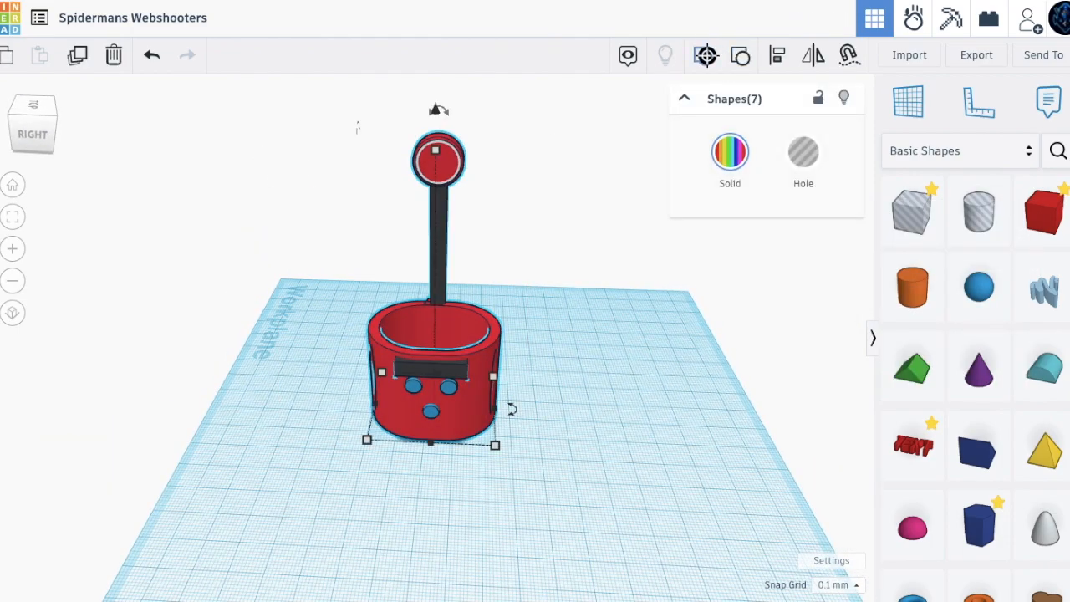
pyautogui.click(767, 56)
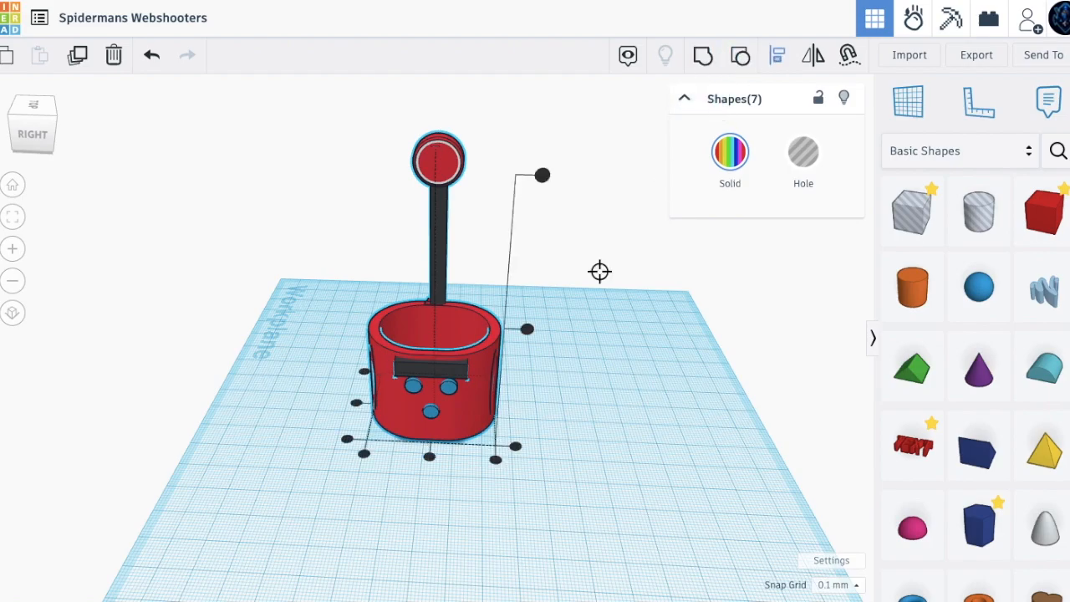
pyautogui.click(429, 459)
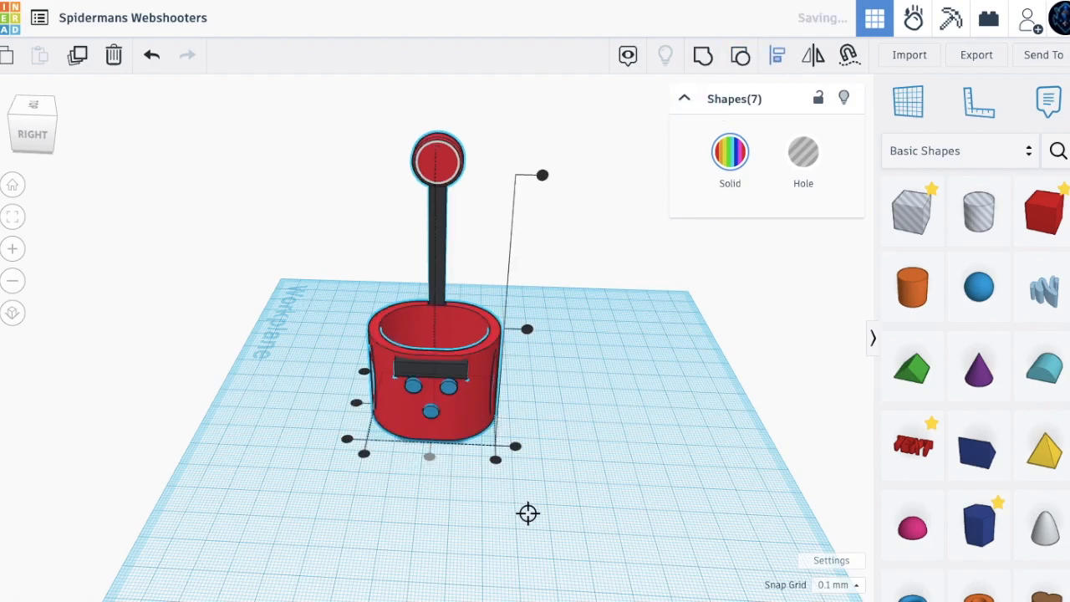
pyautogui.click(527, 513)
pyautogui.moveTo(239, 382); pyautogui.dragTo(253, 363, button='right')
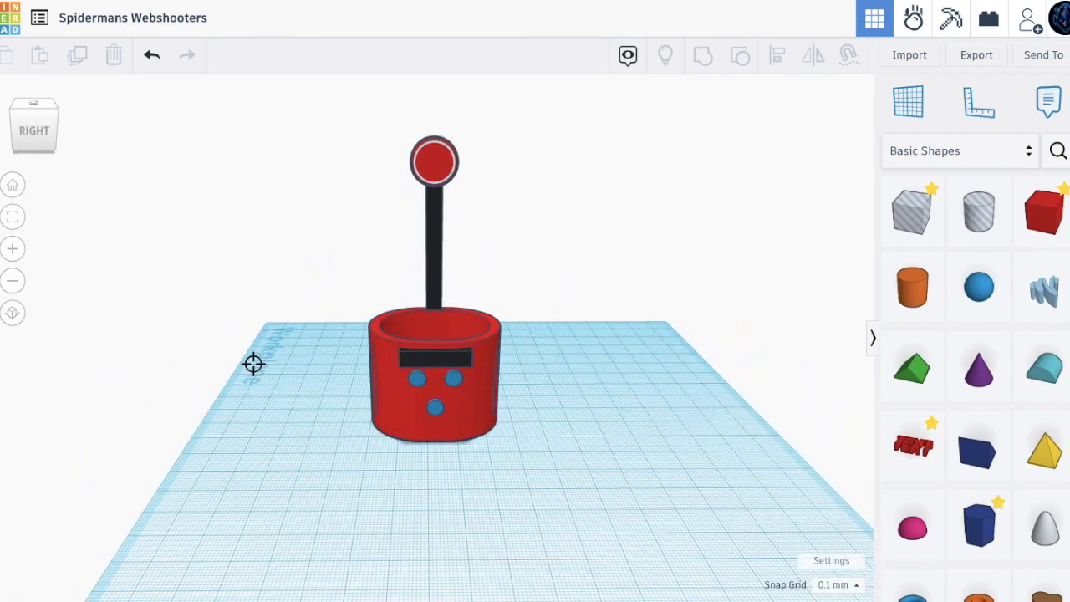